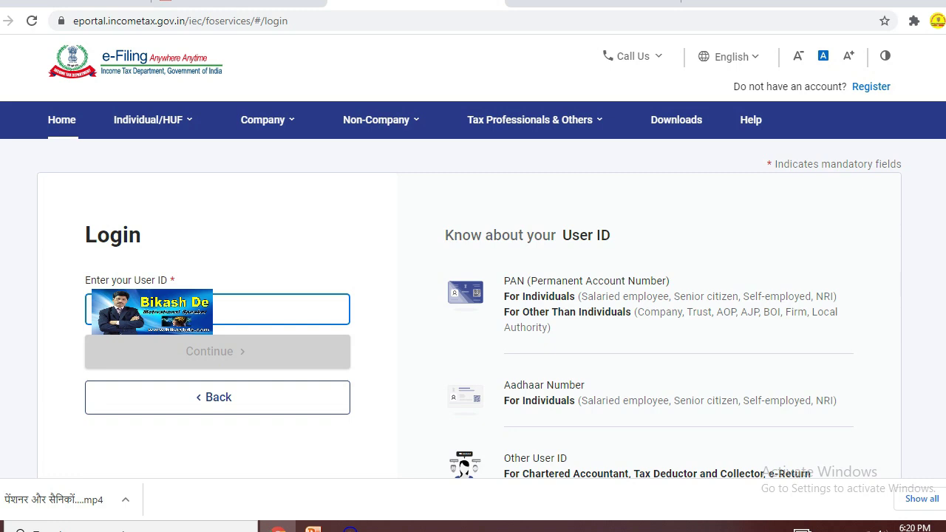
- Log in to the e-Filing portal with the account's user ID and prefilled password, confirming the secure access message
key("ctrl+v")
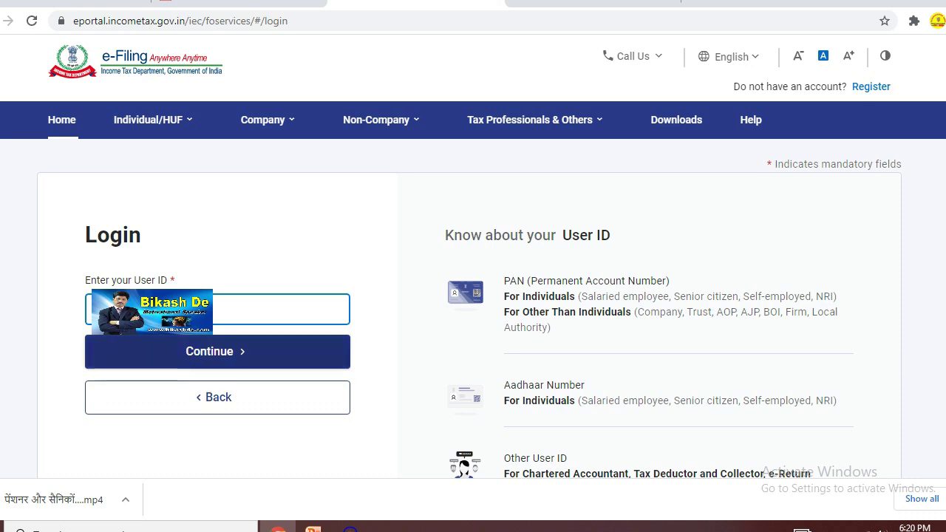
key("Return")
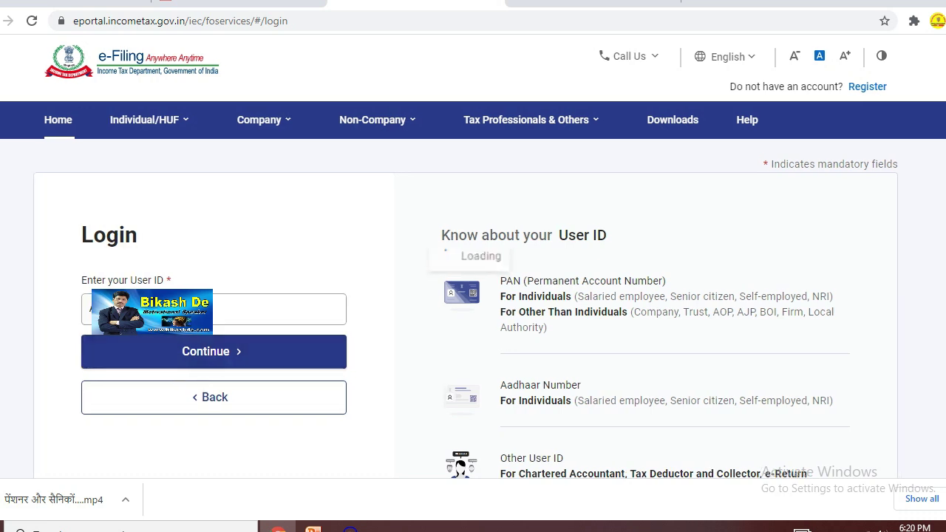
scroll(470, 310, "down", 1)
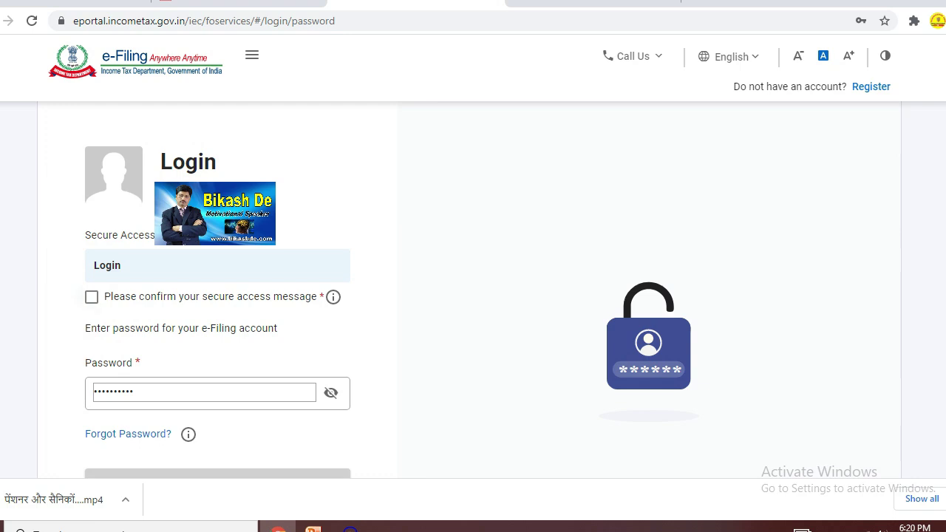
left_click(92, 297)
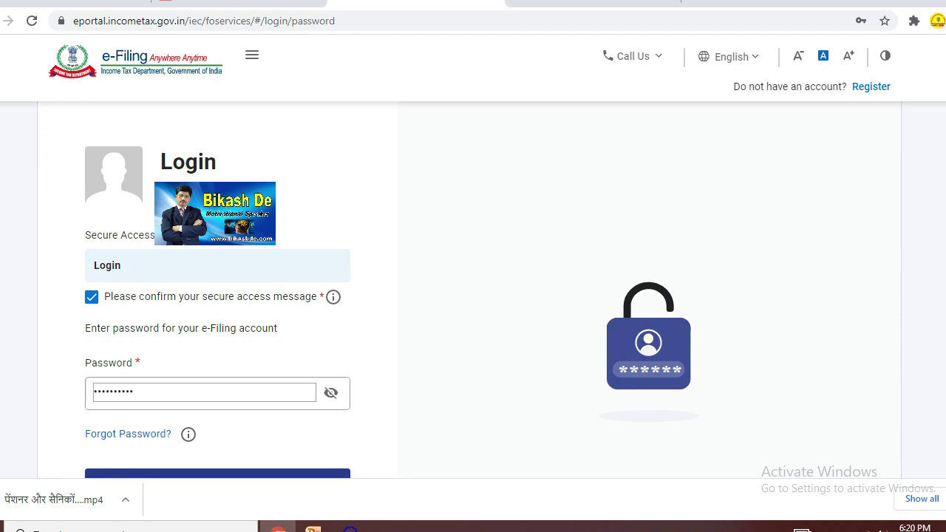
scroll(473, 288, "down", 1)
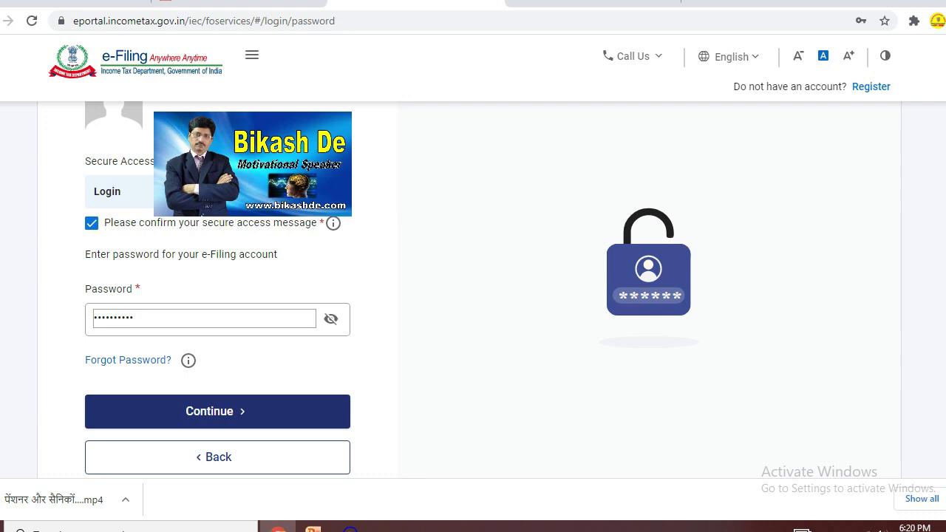
key("Return")
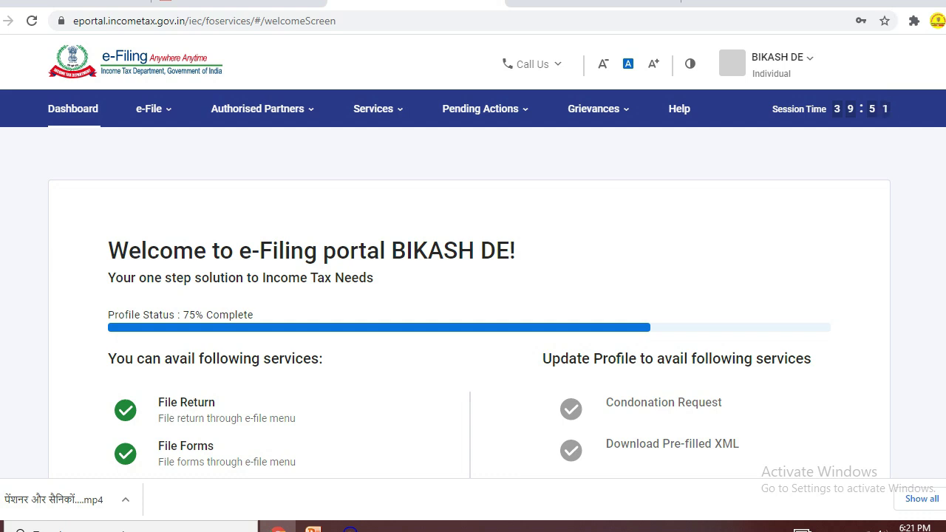
- Review the available services and those that require a profile update on the welcome page
scroll(473, 295, "down", 3)
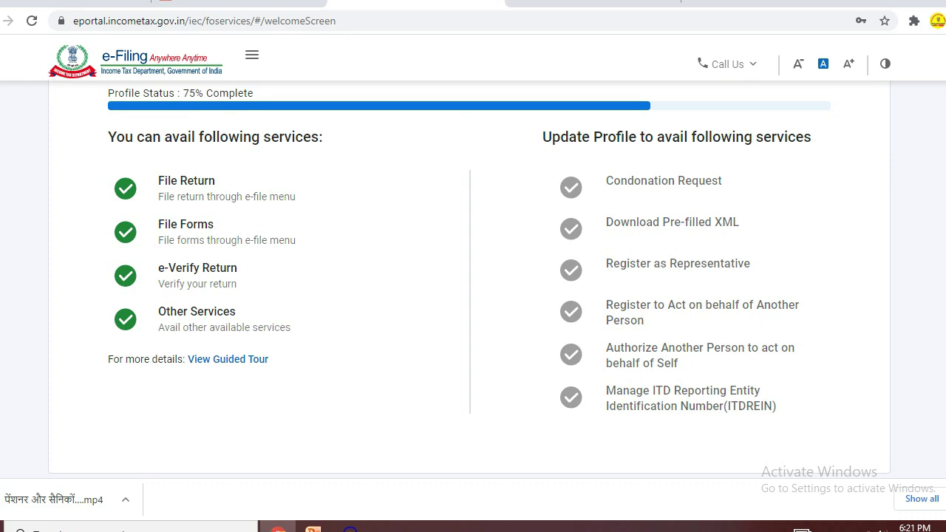
scroll(473, 296, "up", 3)
scroll(473, 295, "down", 2)
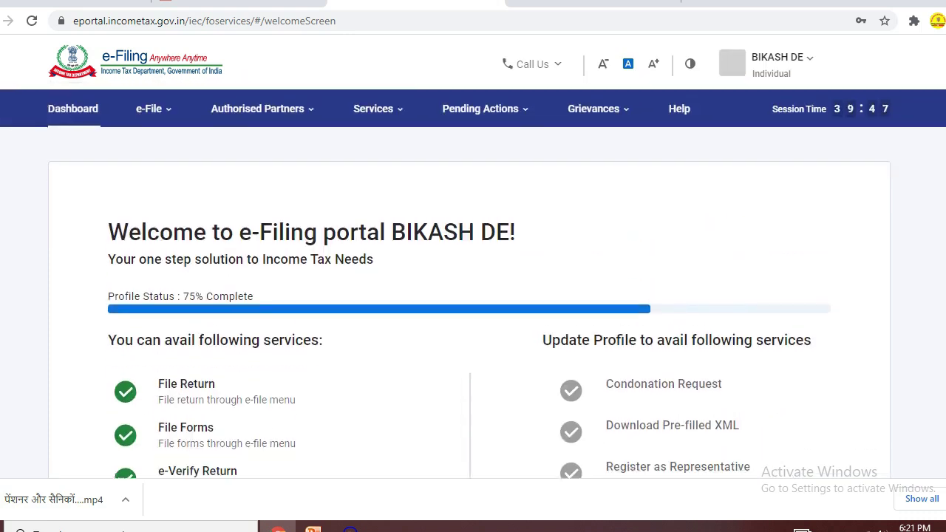
scroll(473, 296, "down", 1)
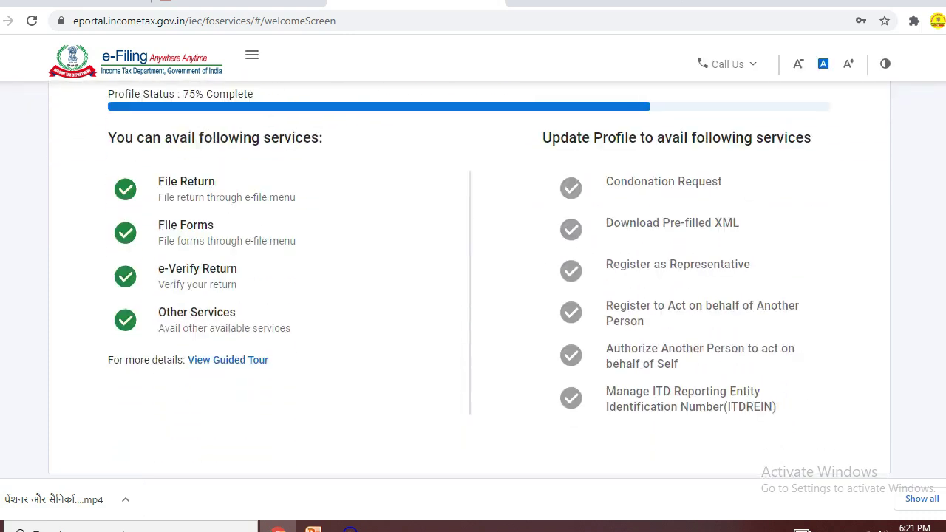
scroll(474, 296, "down", 3)
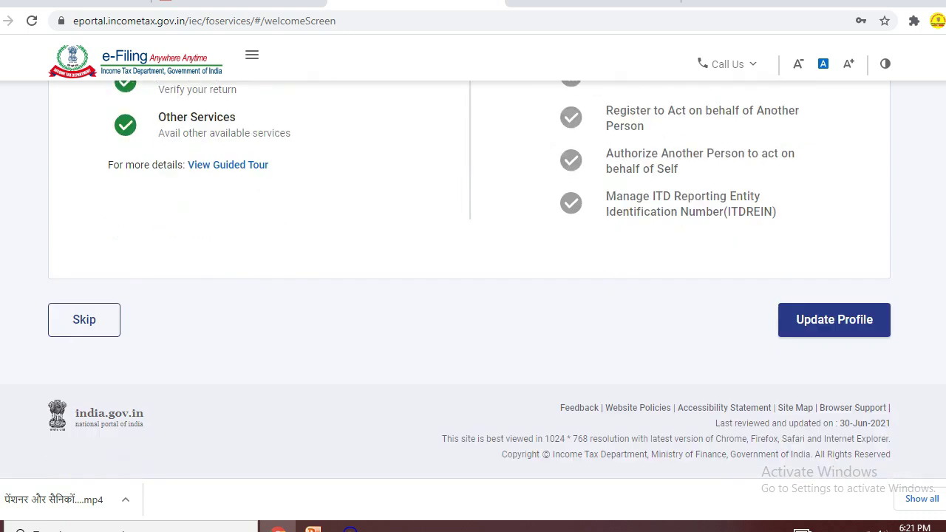
scroll(473, 296, "up", 2)
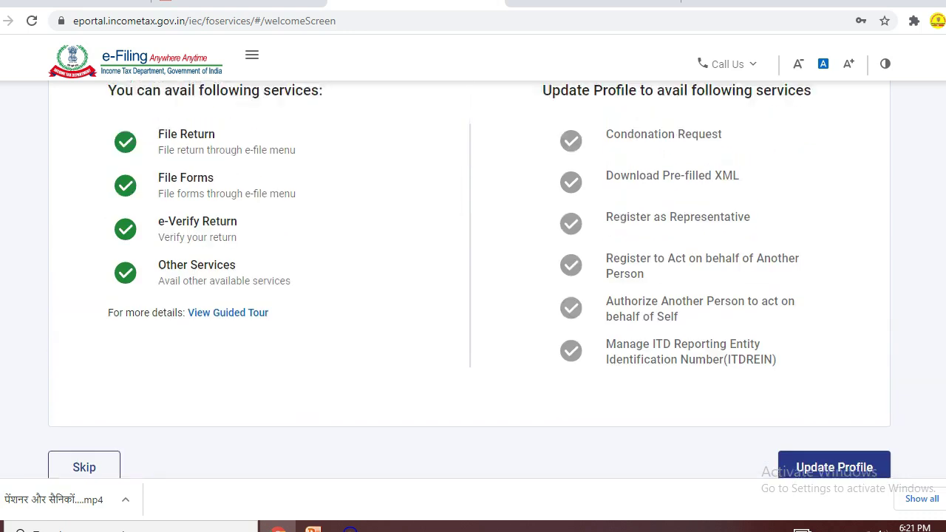
scroll(473, 296, "up", 2)
scroll(473, 296, "down", 3)
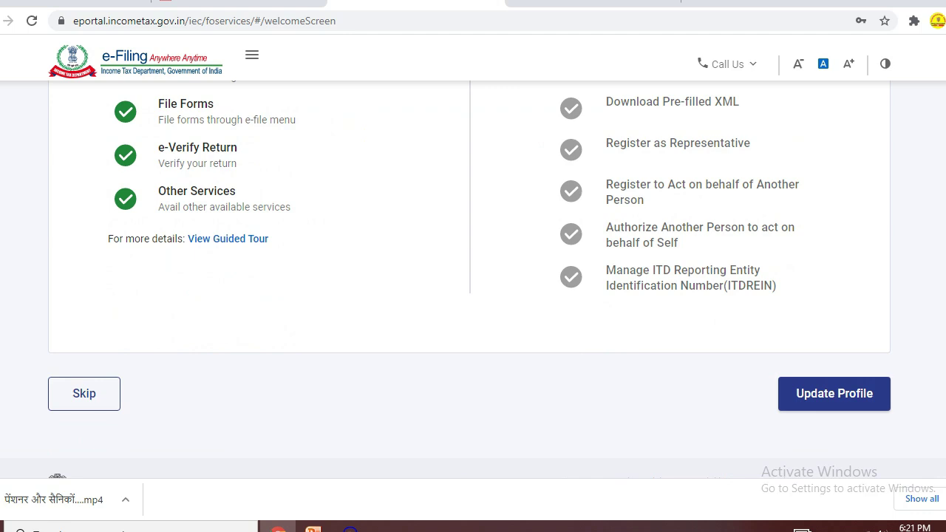
- Skip the profile update and start filing an income tax return for assessment year 2021-22 (Current A.Y.)
left_click(84, 393)
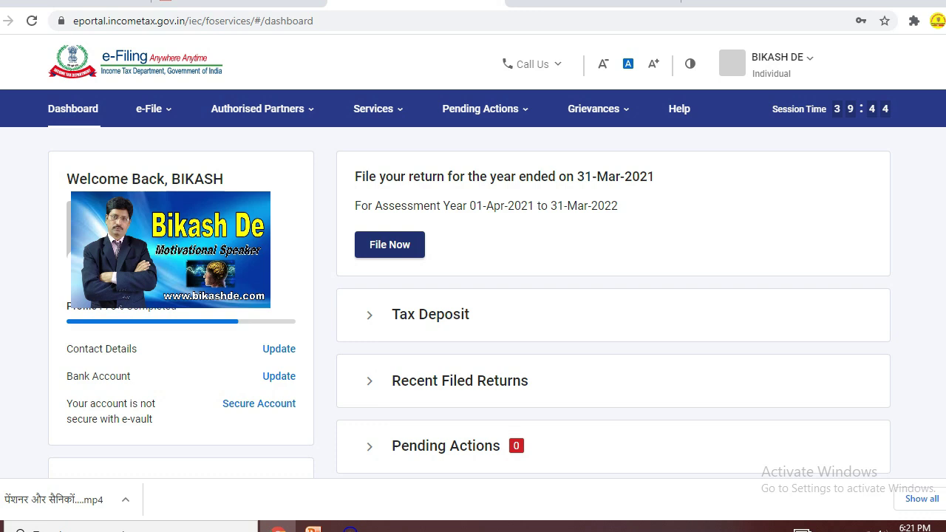
left_click(390, 244)
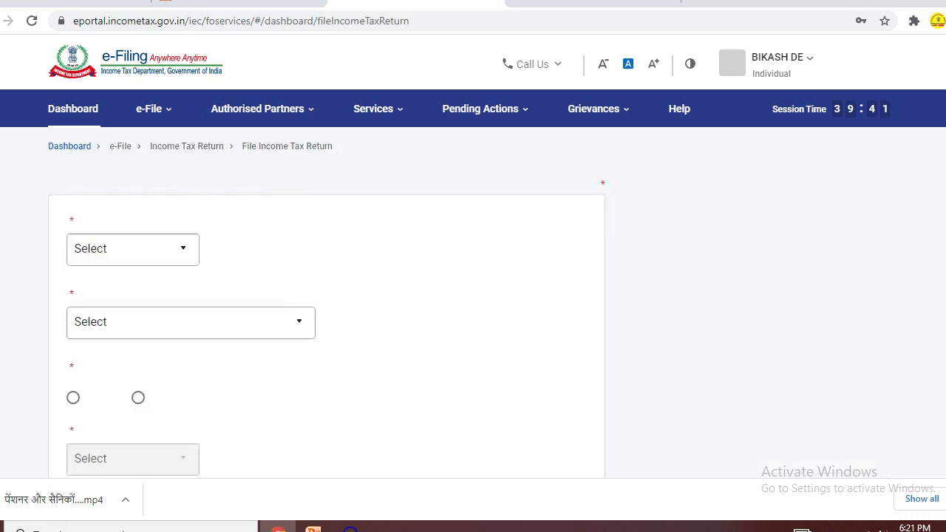
left_click(132, 278)
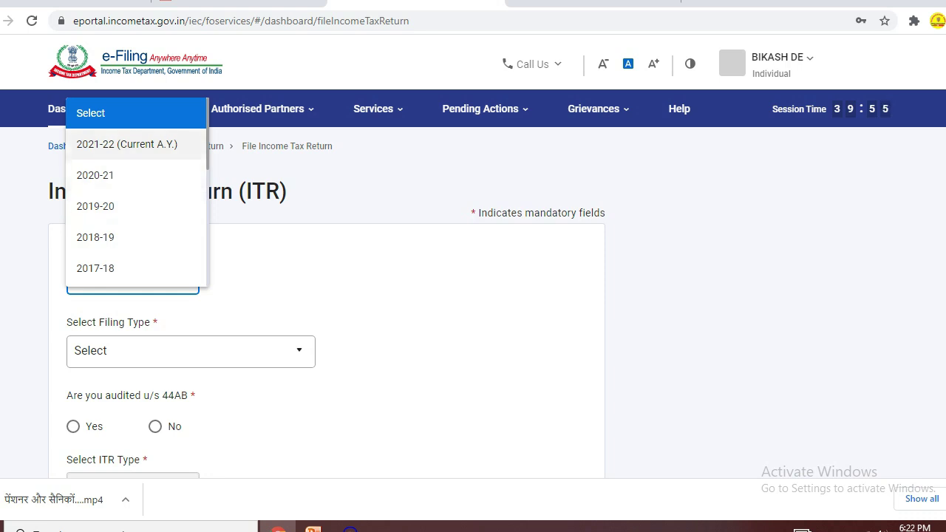
left_click(126, 144)
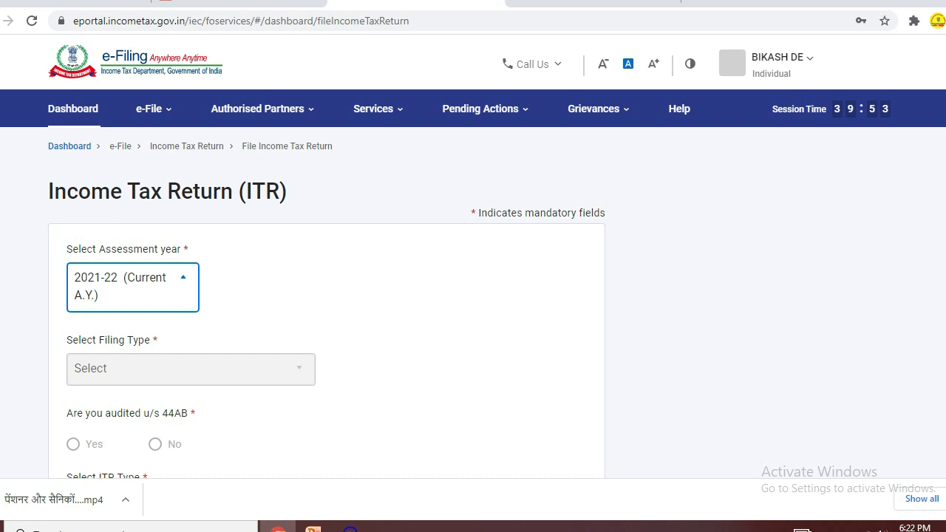
scroll(473, 296, "down", 2)
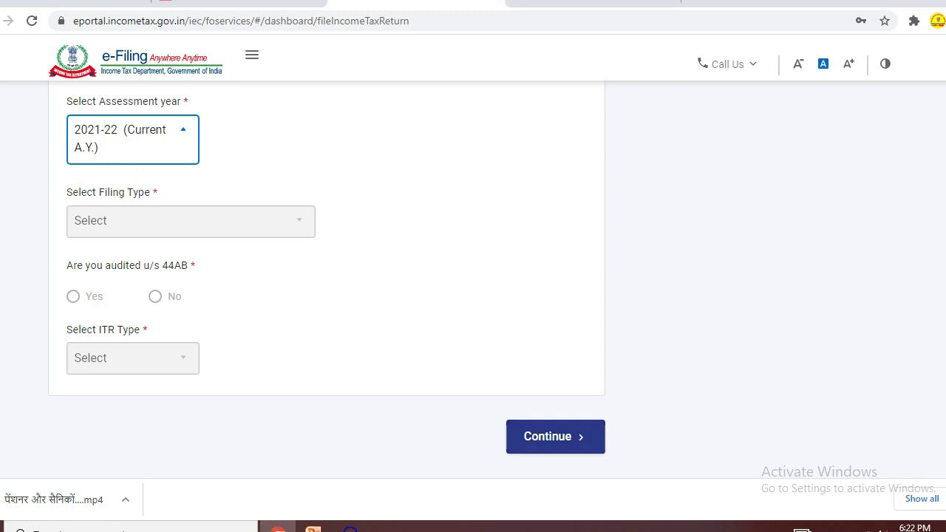
double_click(539, 439)
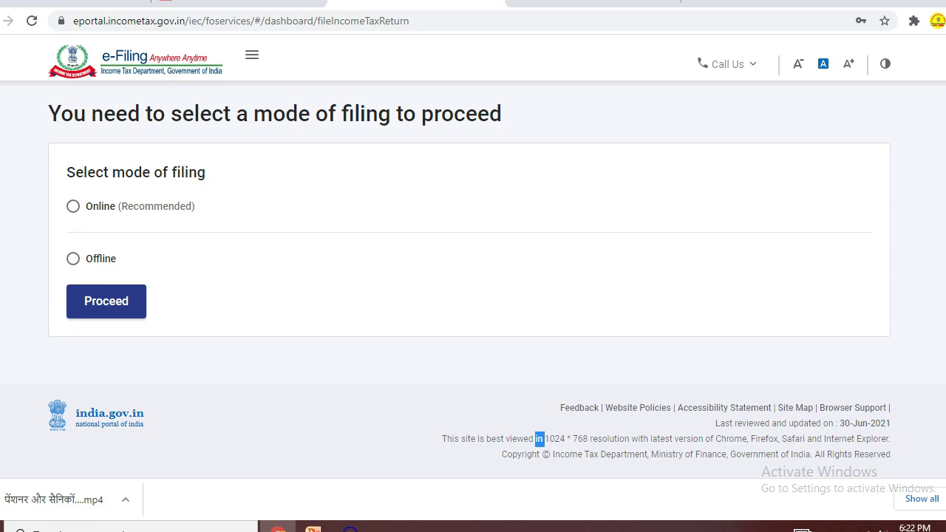
- Choose the Online mode of filing and start a new filing with the Individual status
left_click(72, 206)
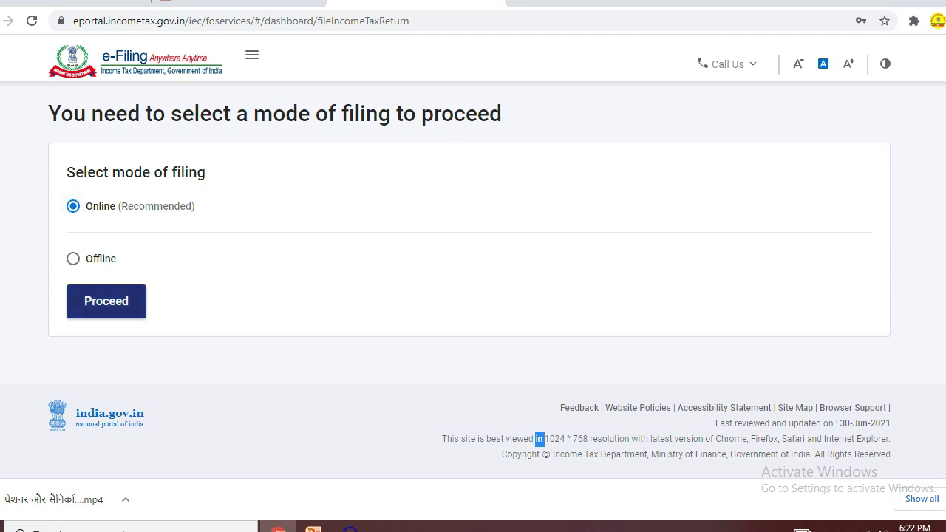
left_click(106, 301)
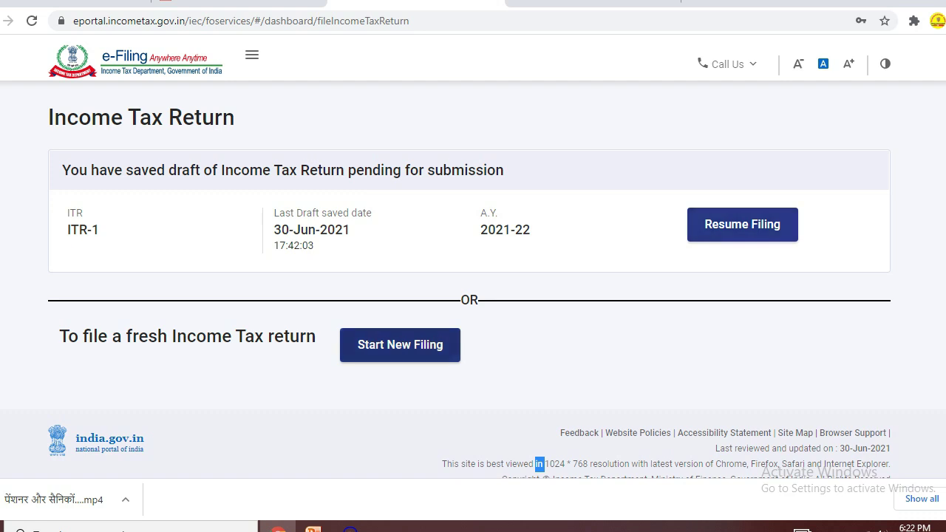
left_click(400, 345)
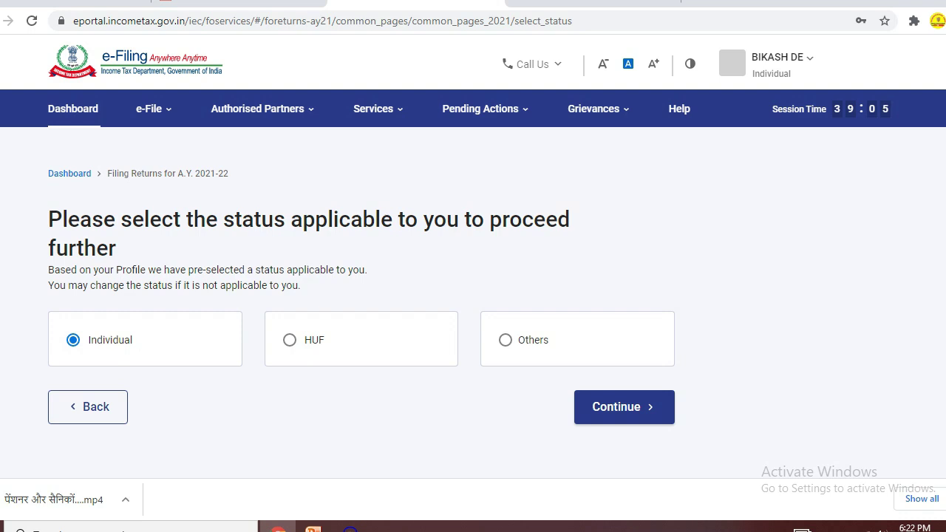
left_click(624, 407)
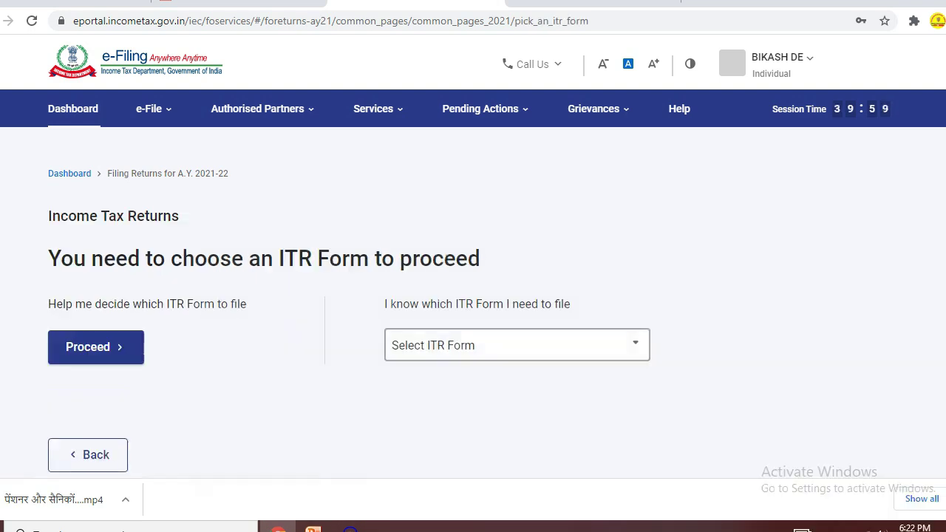
- Select ITR - 1 as the form to file and proceed with it
left_click(517, 345)
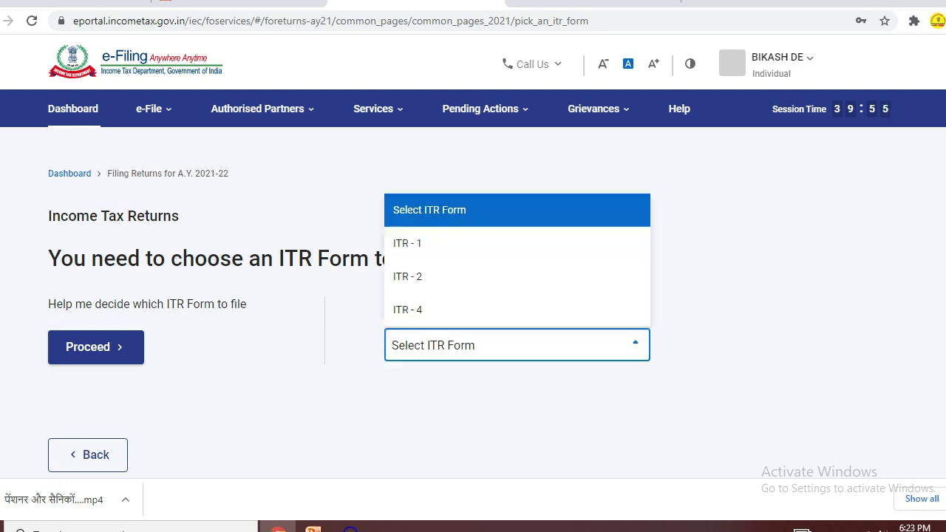
key("Up")
key("Up")
key("Up")
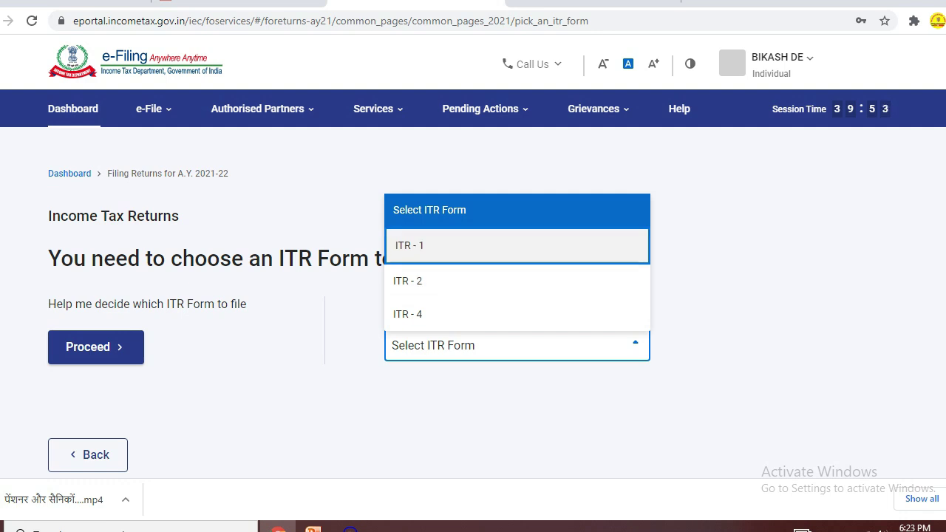
key("Return")
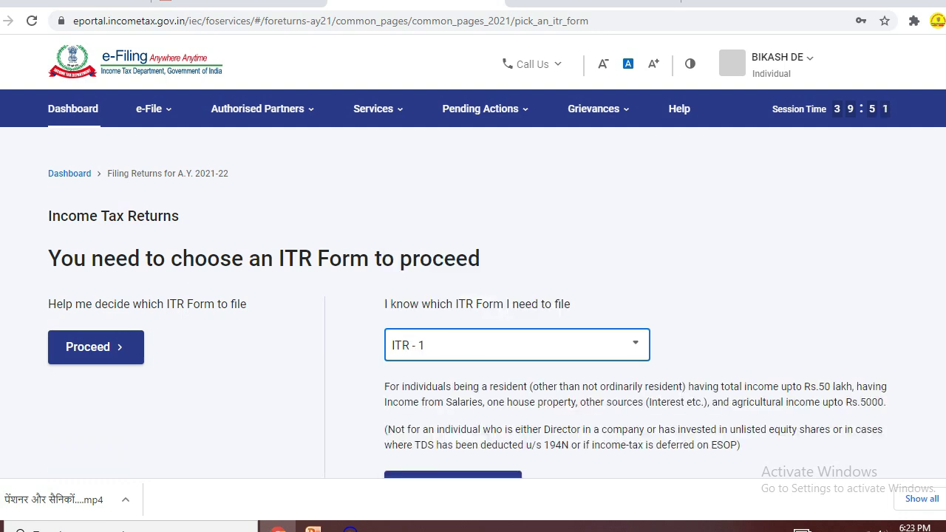
scroll(473, 296, "down", 1)
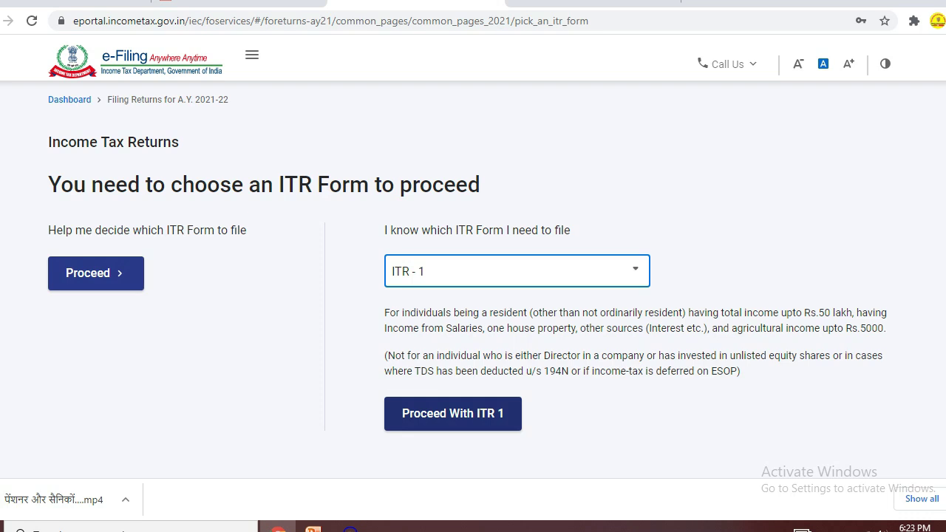
left_click(453, 413)
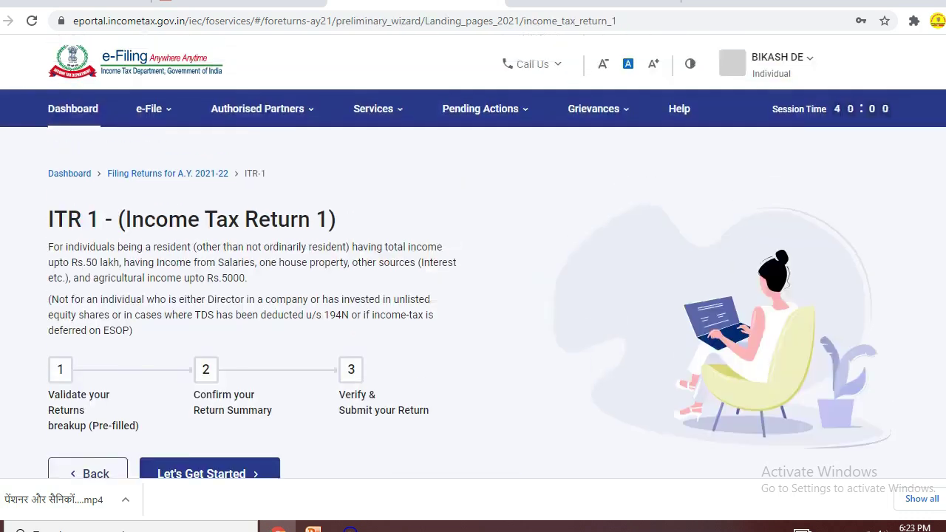
- Start the ITR 1 return with taxable income above the basic exemption limit as the filing reason, and accept the pre-filled return notice
scroll(474, 296, "down", 1)
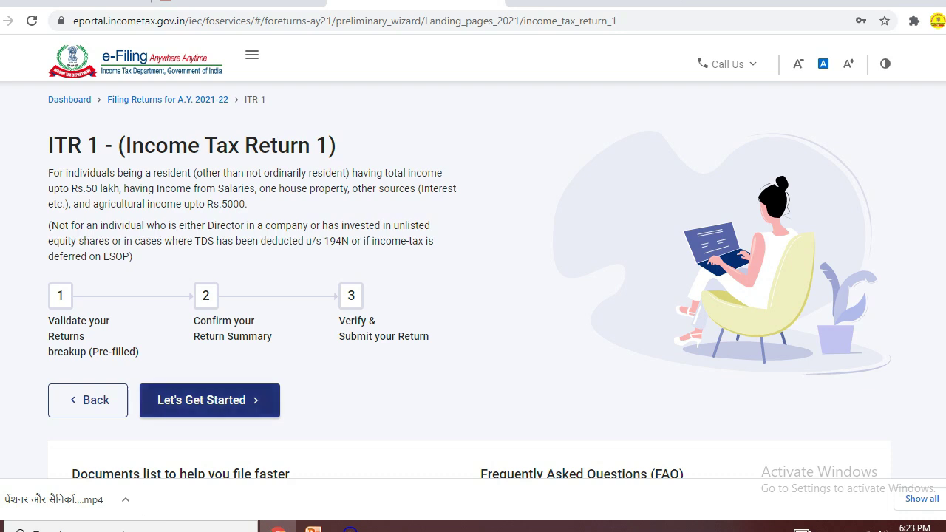
left_click(210, 400)
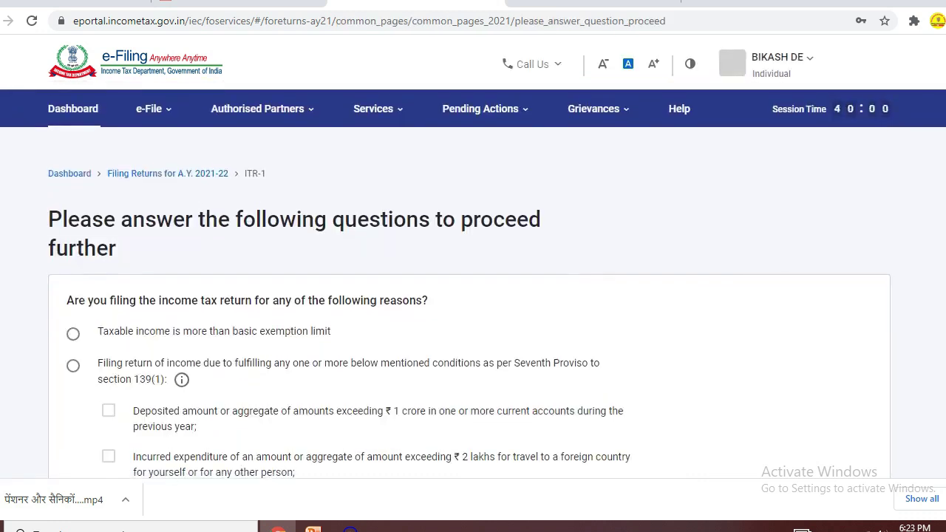
scroll(473, 296, "down", 1)
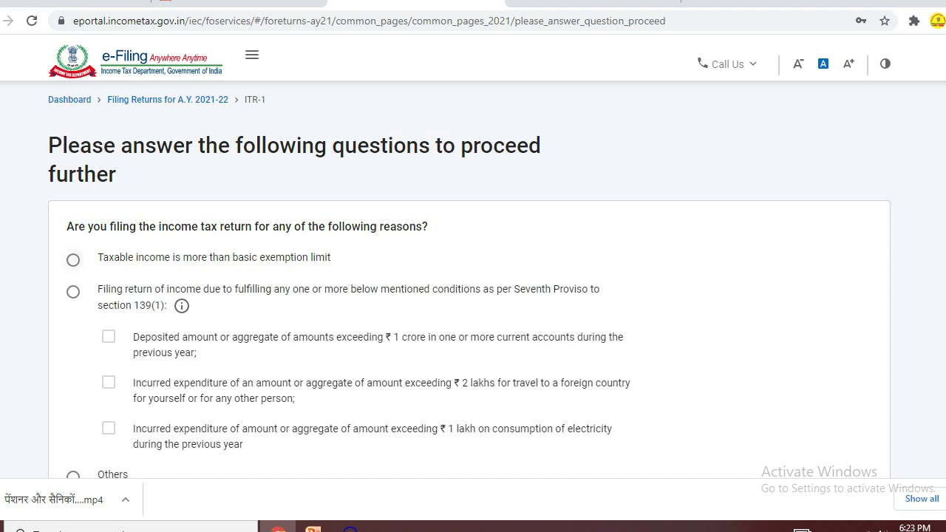
left_click(72, 260)
scroll(473, 296, "down", 2)
left_click(841, 407)
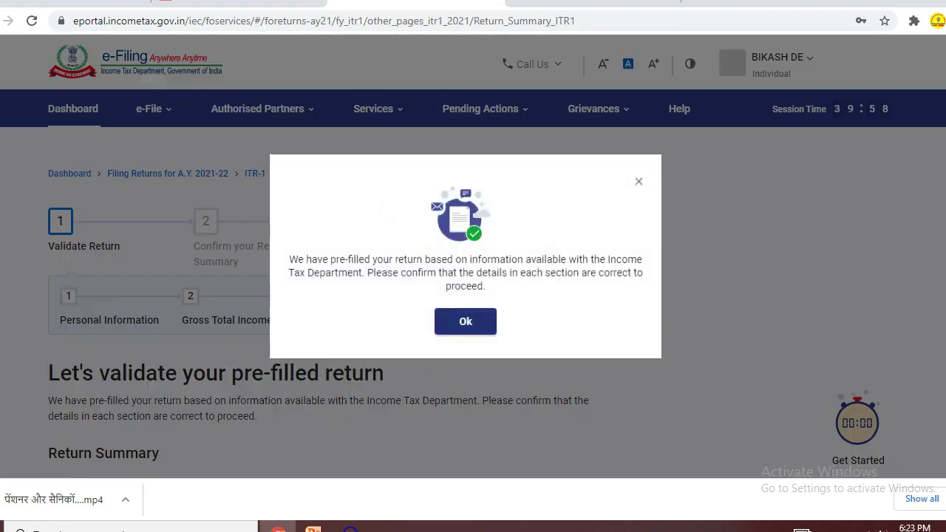
key("Return")
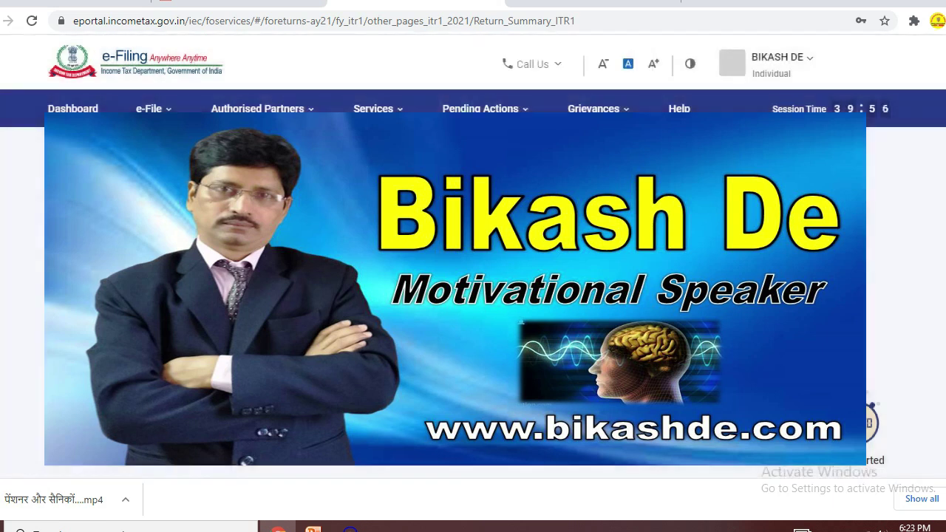
- Open the Personal Information section from the return summary and look through its details
scroll(473, 296, "down", 3)
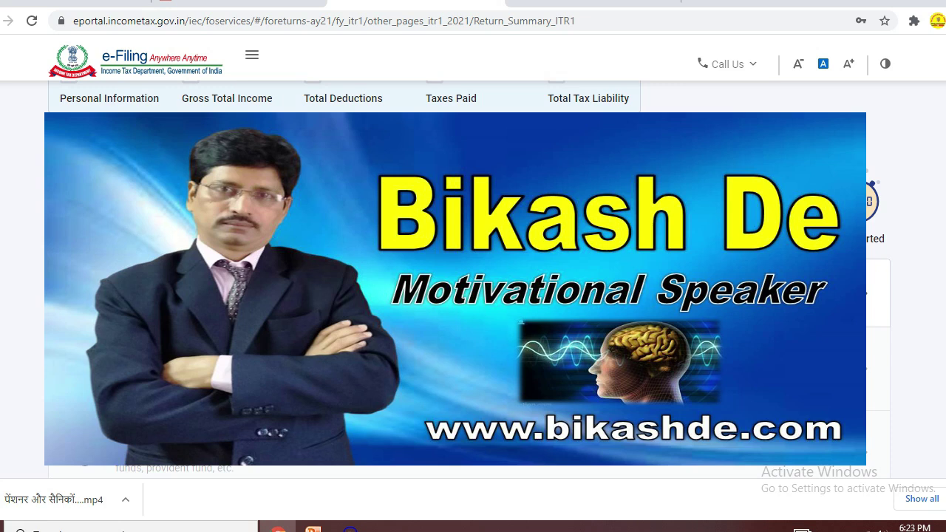
scroll(473, 281, "down", 4)
scroll(473, 281, "up", 2)
scroll(473, 281, "down", 2)
scroll(473, 295, "up", 5)
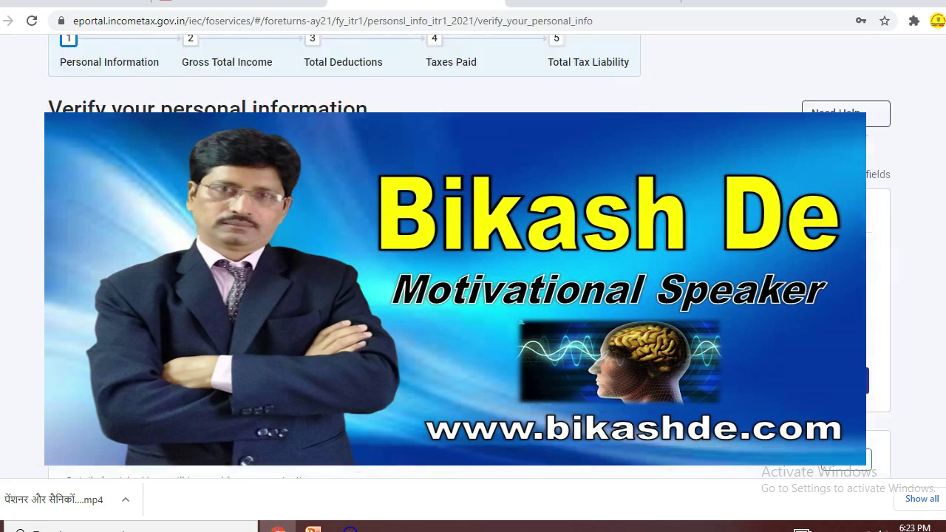
scroll(474, 296, "up", 2)
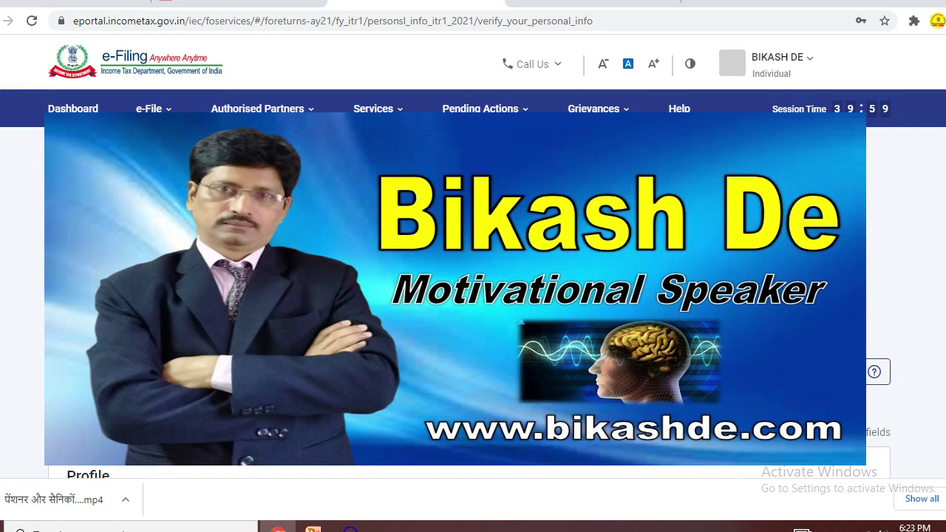
- Answer No to opting for the new tax regime u/s 115BAC and confirm the Personal Information section
scroll(473, 295, "down", 5)
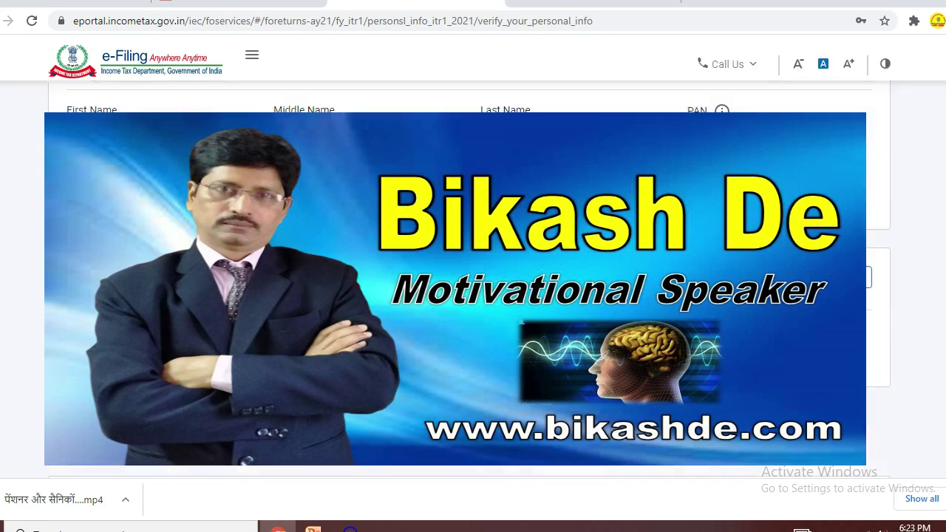
scroll(473, 295, "down", 3)
scroll(473, 296, "down", 5)
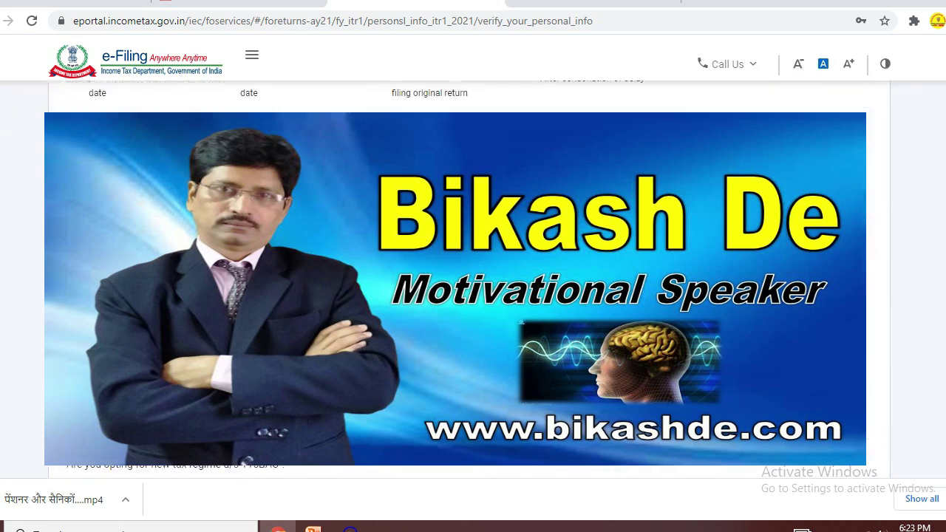
scroll(473, 296, "down", 10)
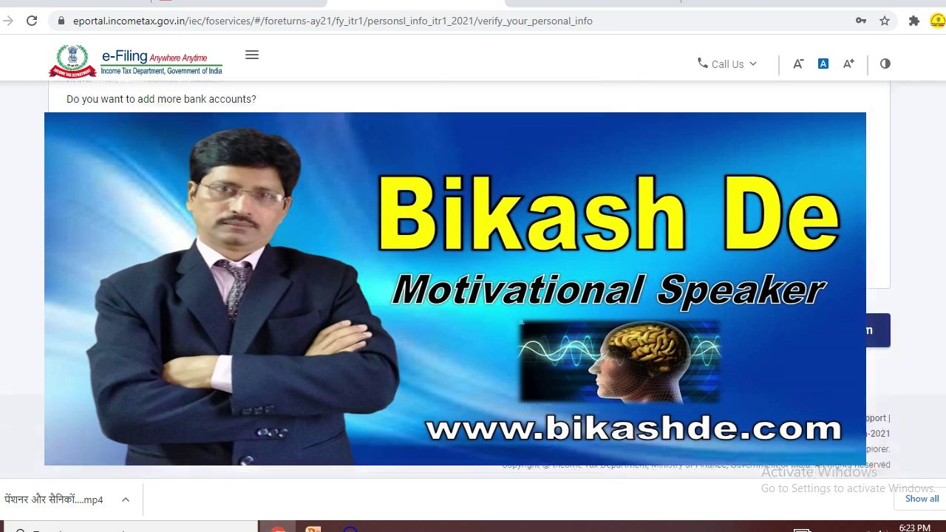
scroll(473, 296, "up", 5)
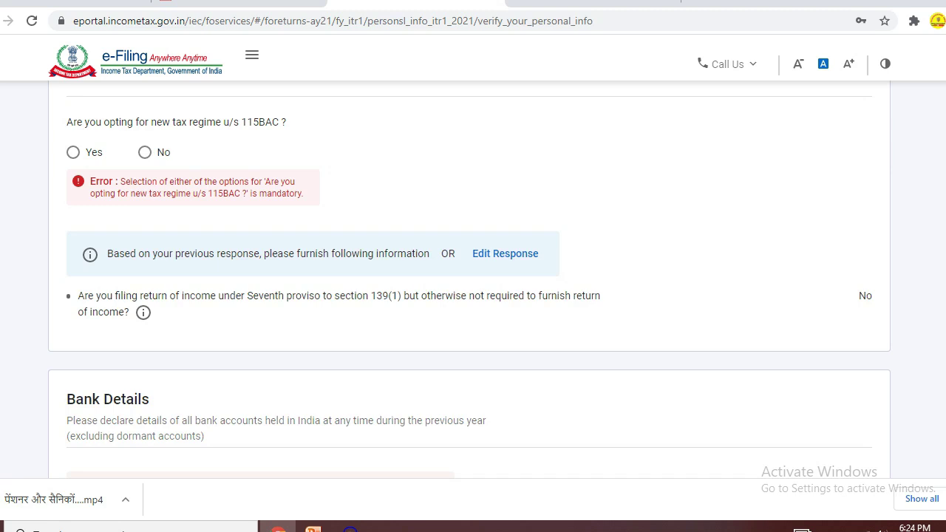
left_click(145, 153)
scroll(473, 296, "down", 7)
scroll(473, 296, "up", 1)
scroll(473, 296, "up", 2)
scroll(474, 296, "down", 5)
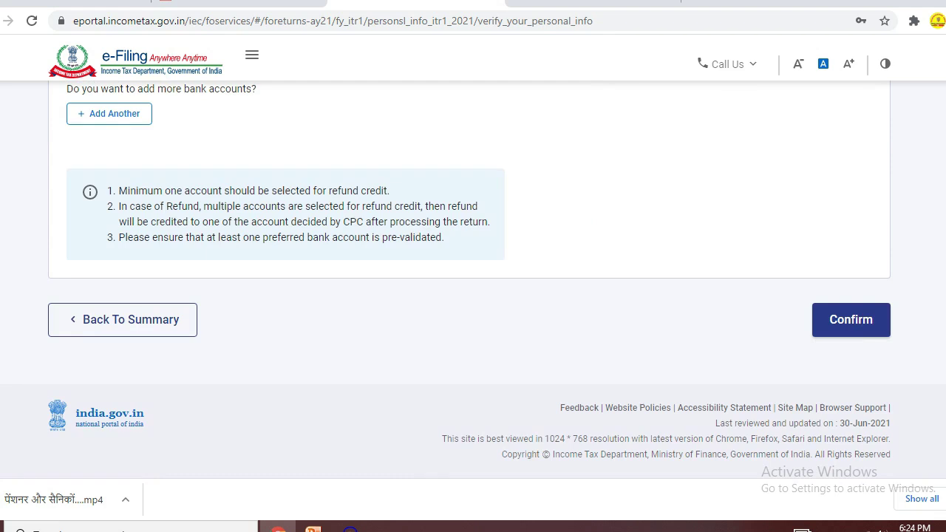
left_click(851, 319)
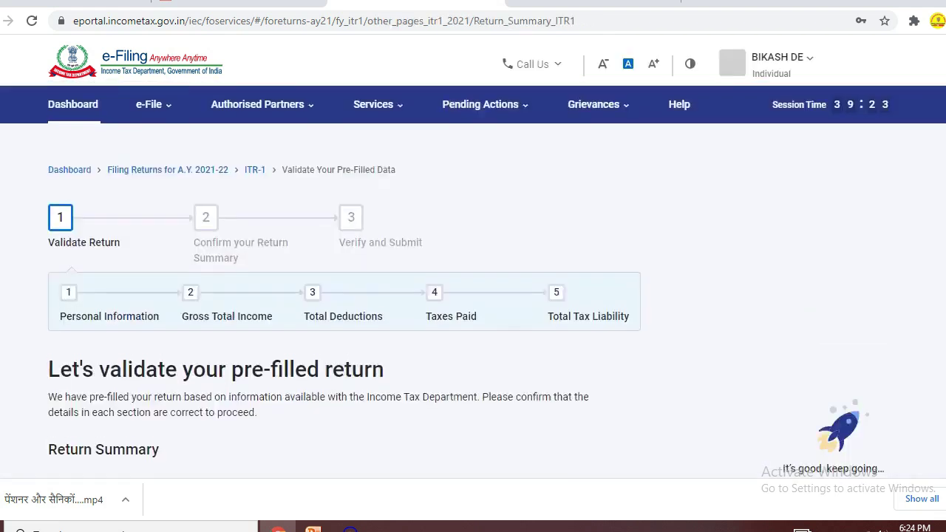
- Open the Gross Total Income section and skip its salary exemption questions, confirming the skip
scroll(469, 278, "down", 2)
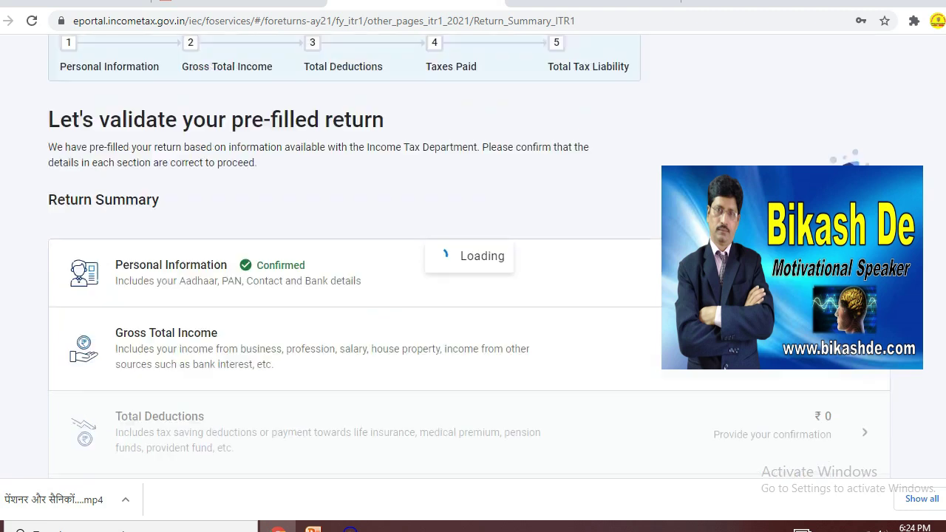
scroll(474, 278, "up", 1)
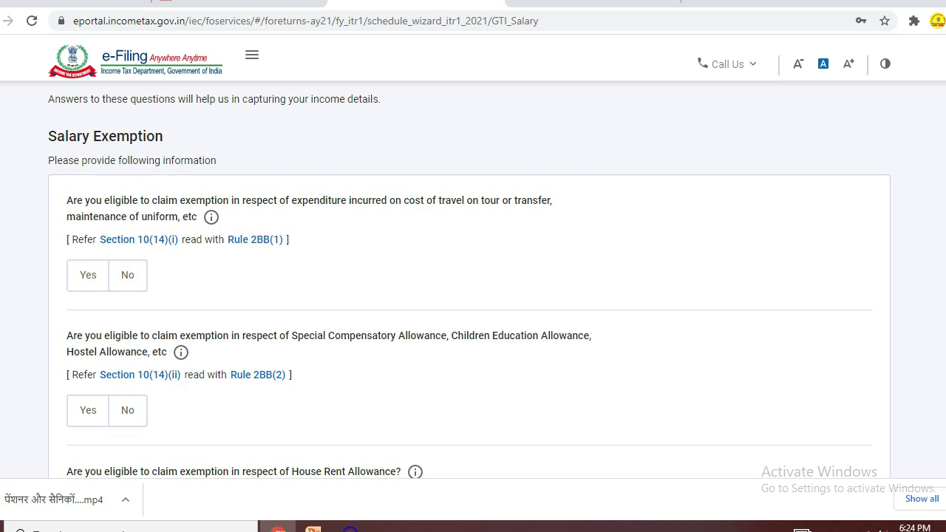
scroll(470, 281, "down", 8)
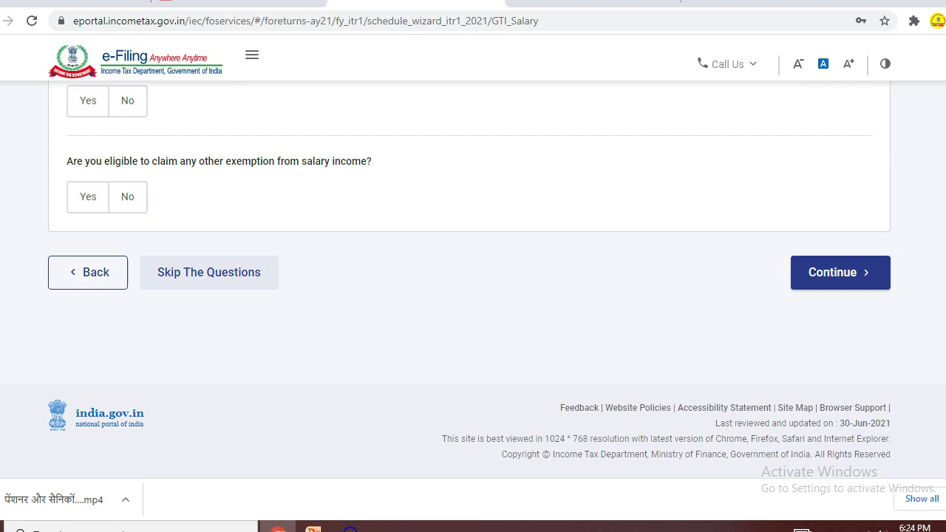
left_click(208, 272)
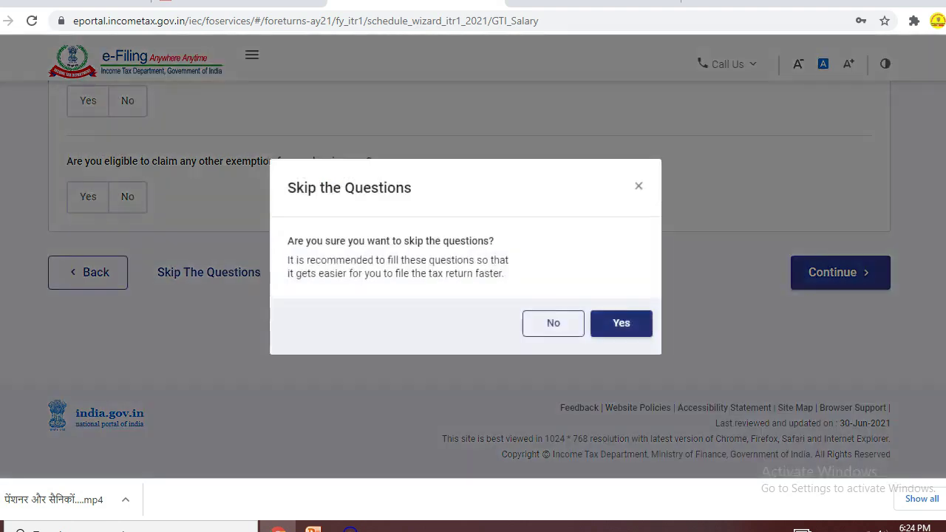
left_click(621, 323)
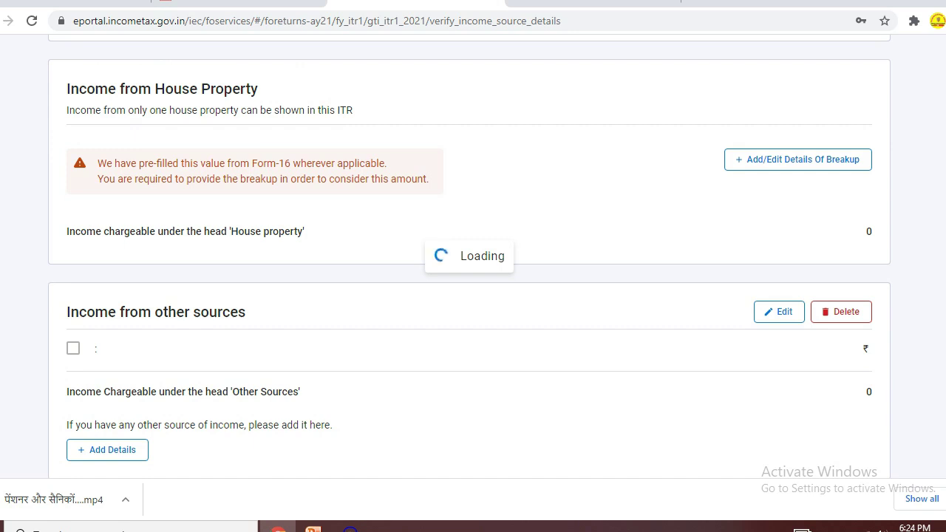
- Review the salary, house property, other sources, gross total and exempt income sections of the income source details
scroll(469, 281, "down", 2)
scroll(473, 296, "down", 3)
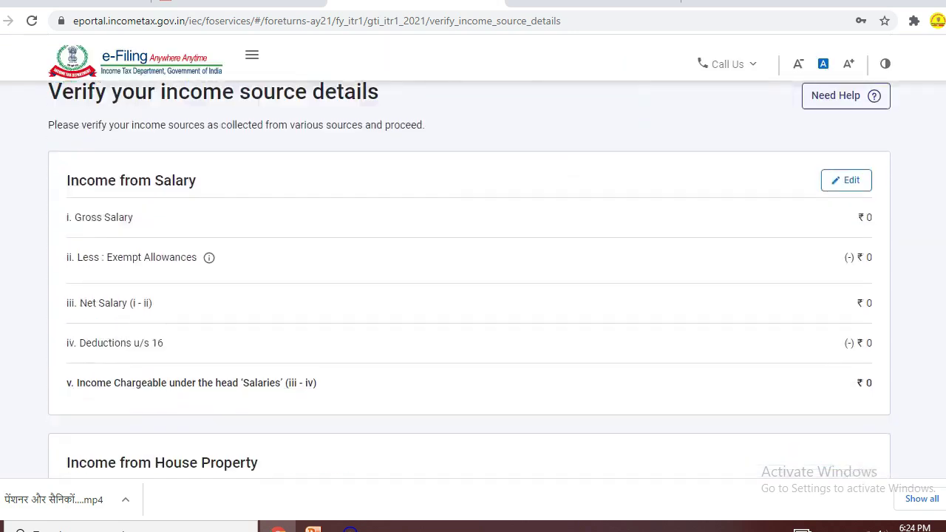
scroll(474, 296, "up", 1)
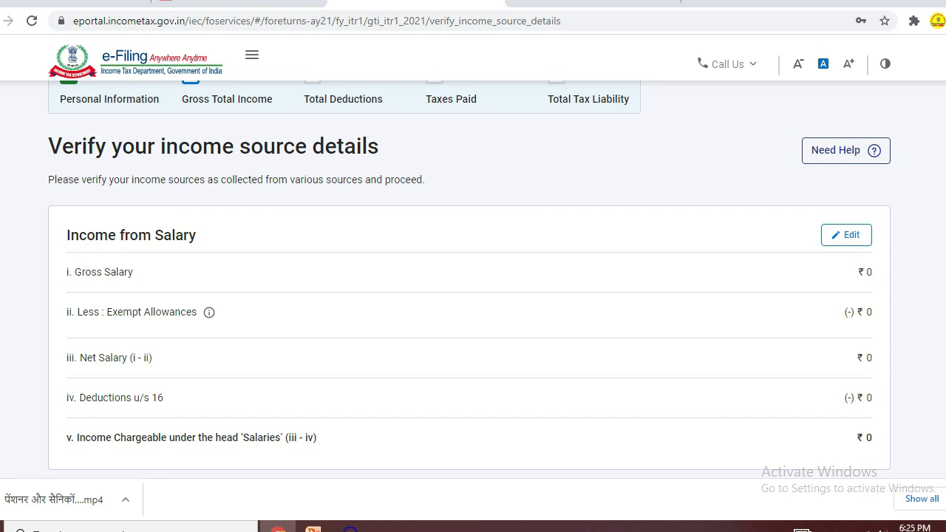
scroll(473, 296, "up", 2)
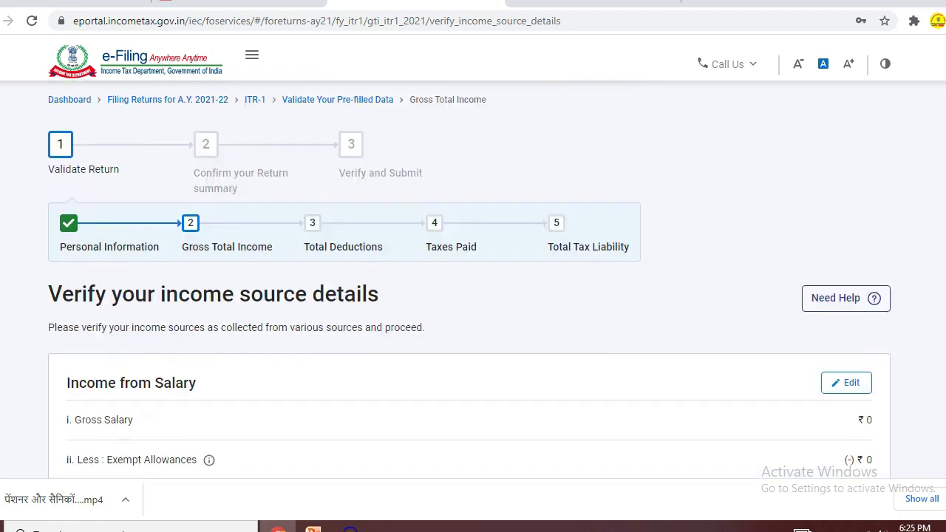
scroll(469, 274, "down", 3)
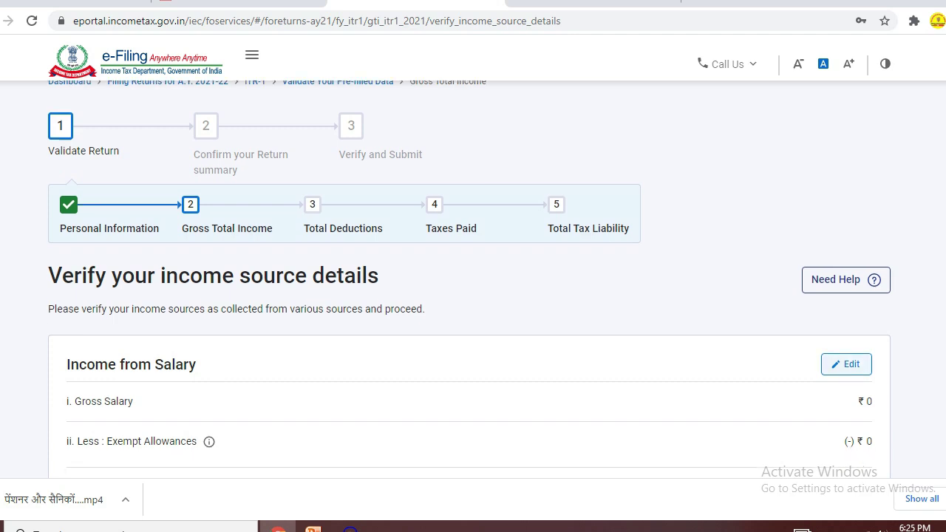
scroll(469, 275, "down", 3)
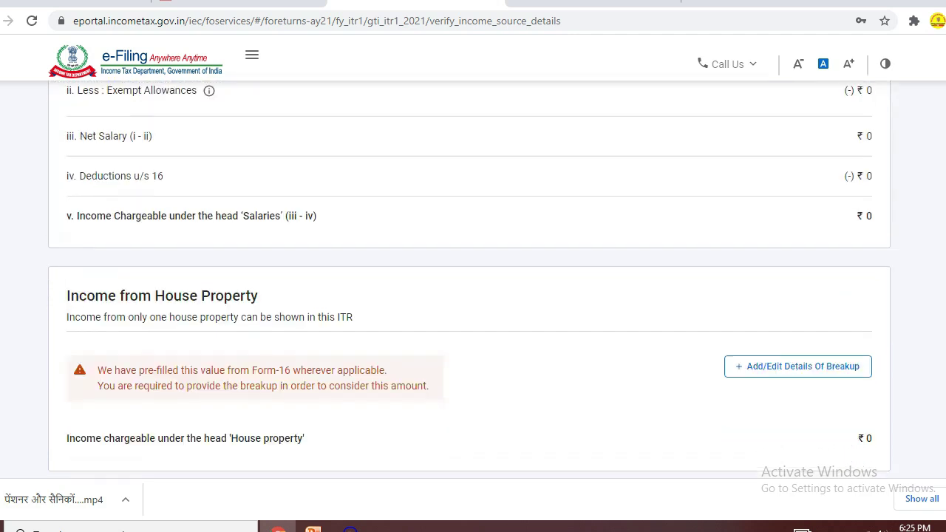
scroll(470, 281, "down", 4)
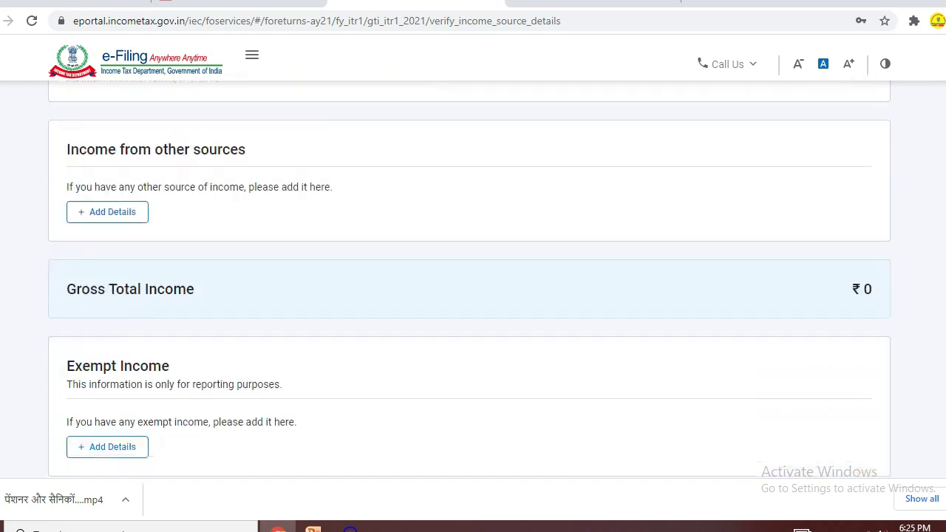
scroll(469, 280, "down", 2)
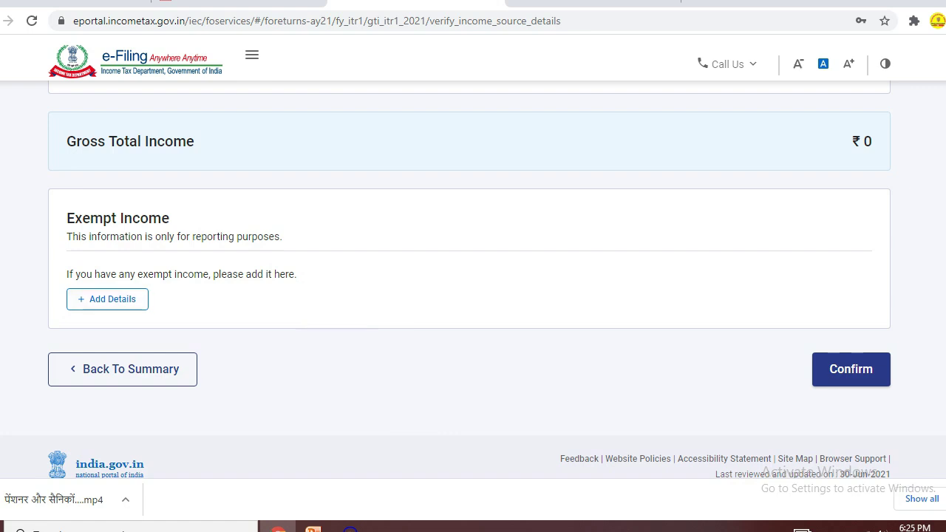
scroll(473, 296, "up", 1)
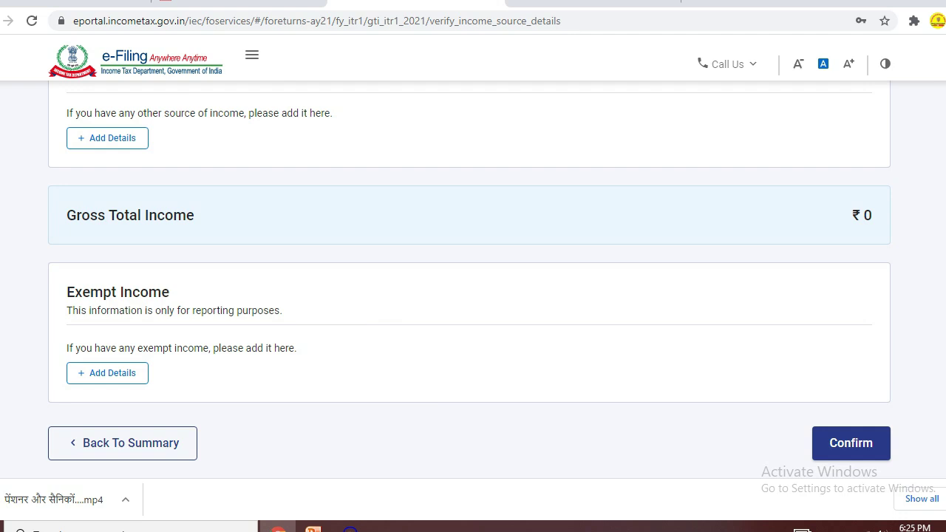
scroll(473, 281, "up", 2)
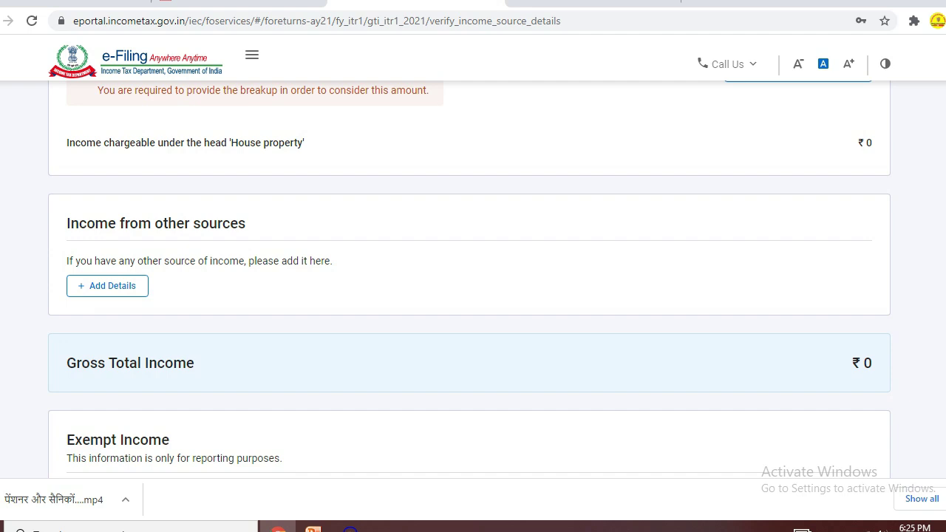
scroll(473, 281, "down", 1)
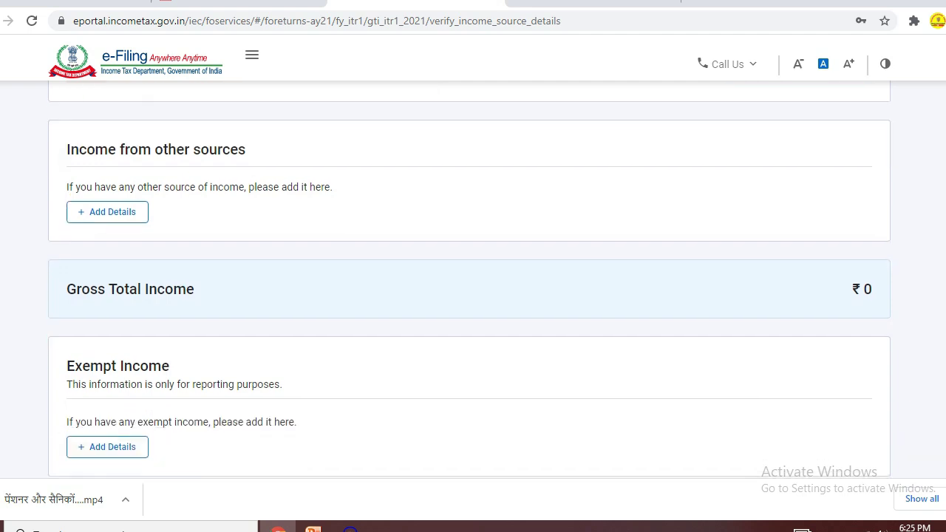
scroll(473, 281, "up", 10)
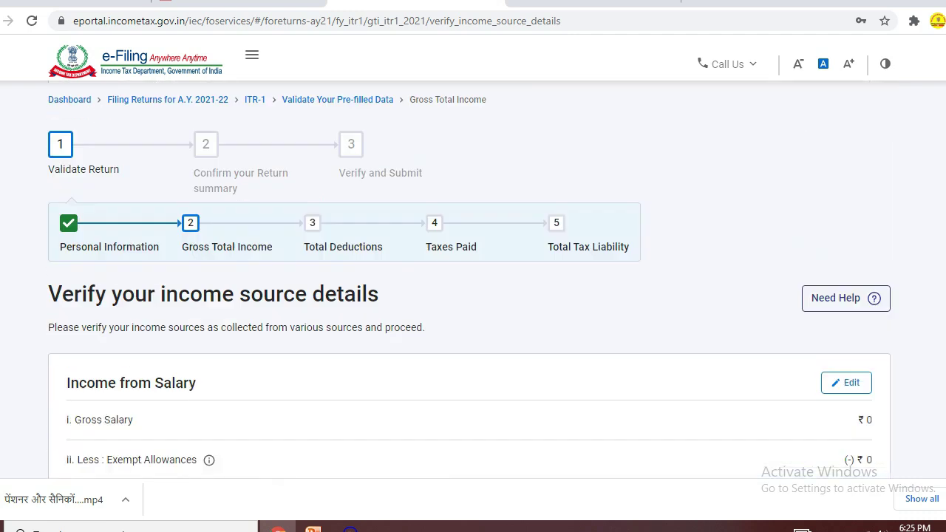
scroll(469, 279, "down", 10)
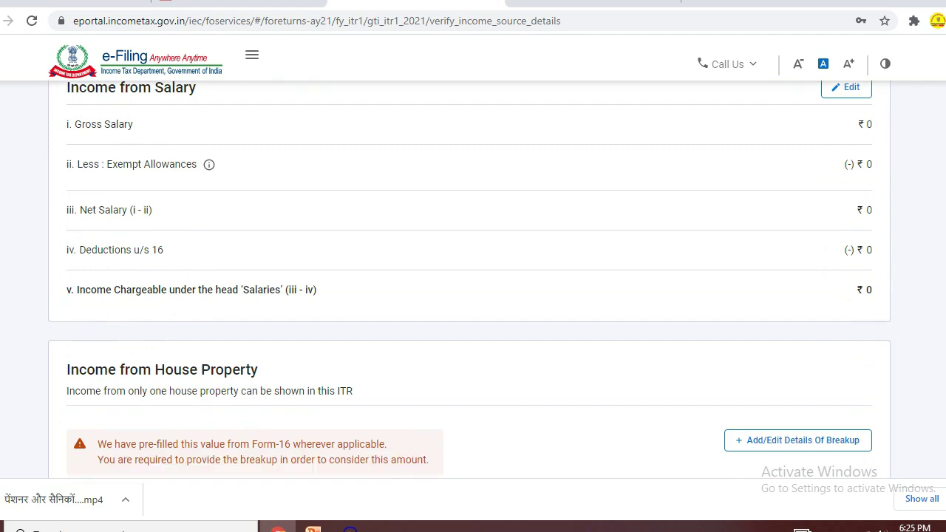
scroll(469, 280, "down", 1)
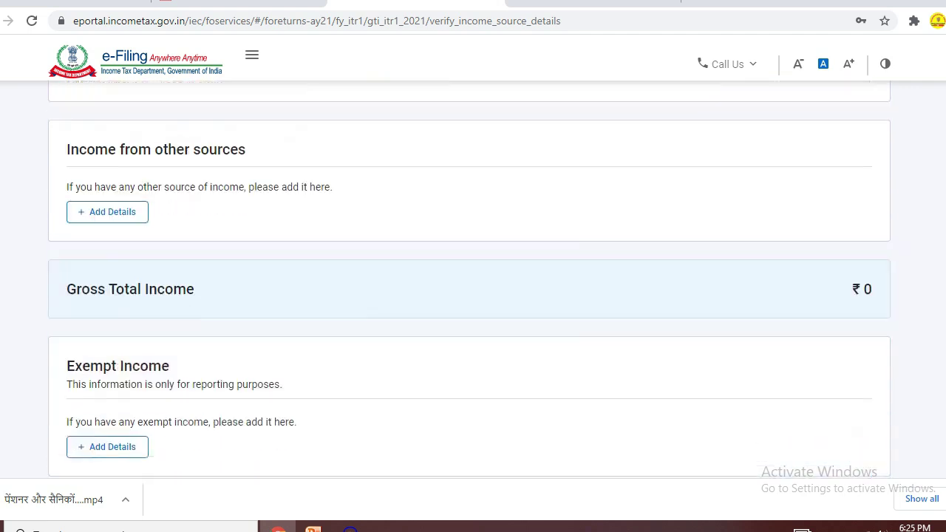
scroll(469, 280, "down", 2)
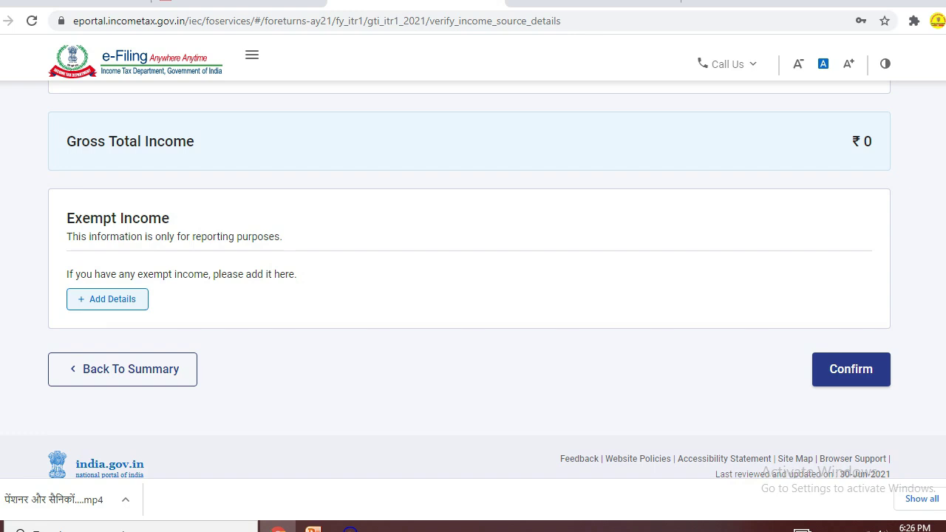
- Start adding an exempt income entry and look through the available natures of exempt income
left_click(107, 299)
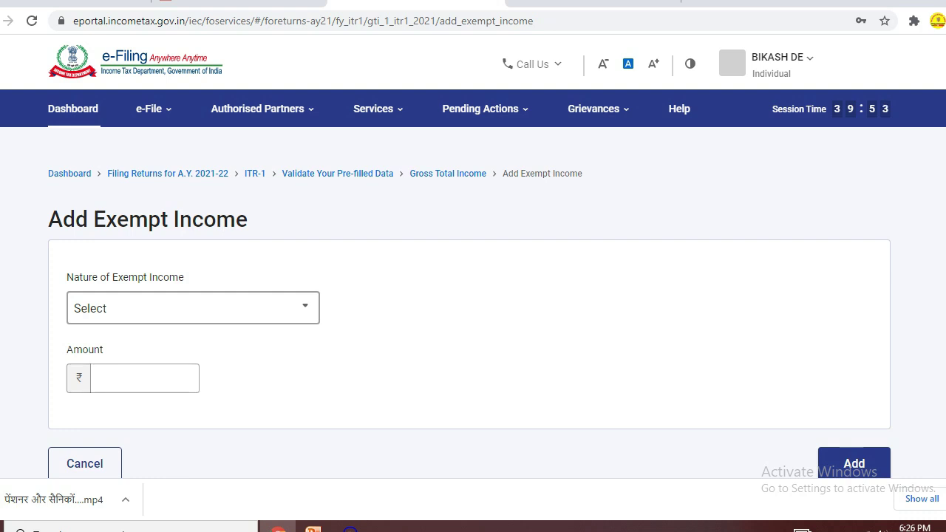
left_click(303, 308)
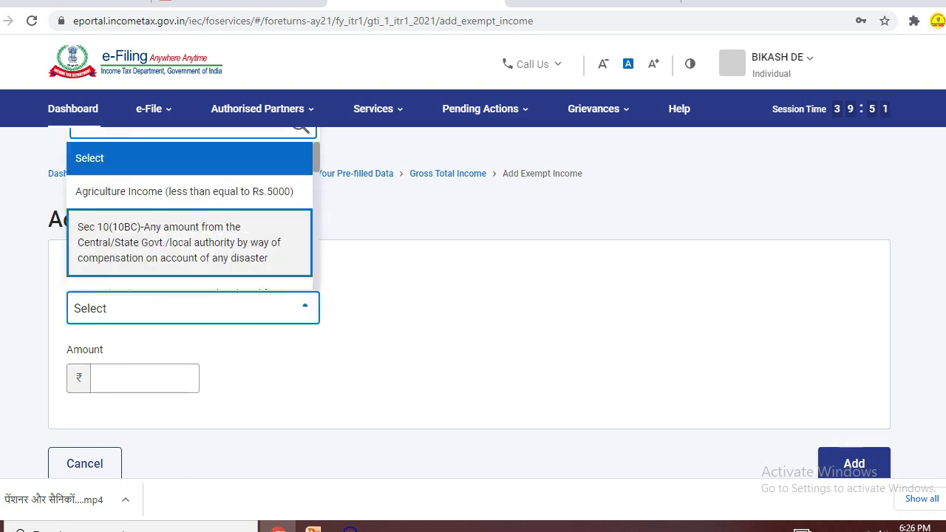
scroll(189, 215, "down", 1)
scroll(190, 222, "down", 3)
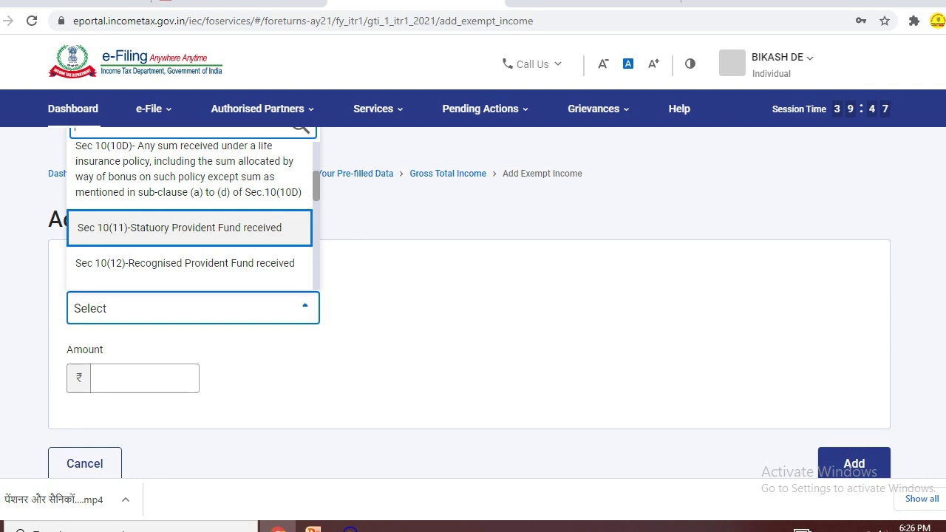
scroll(189, 221, "down", 2)
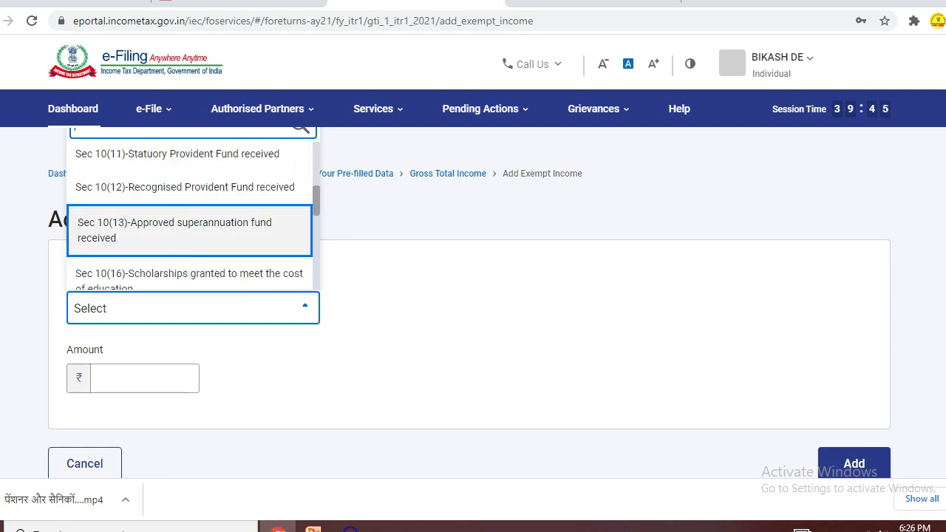
scroll(189, 221, "down", 2)
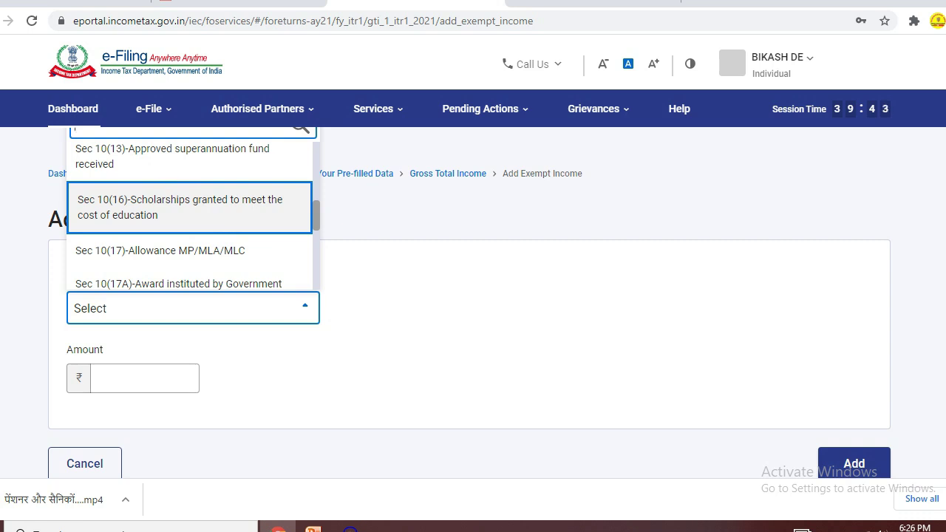
scroll(189, 207, "down", 2)
scroll(189, 214, "down", 2)
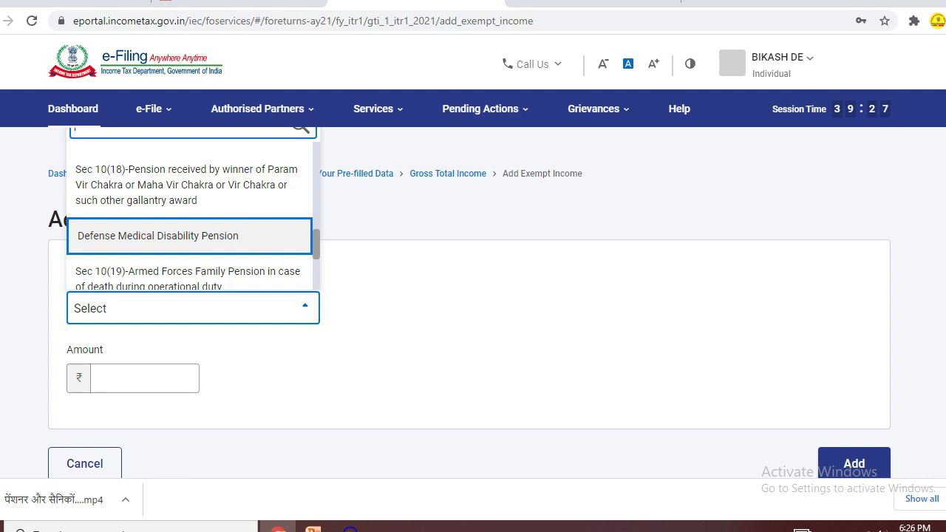
key("Escape")
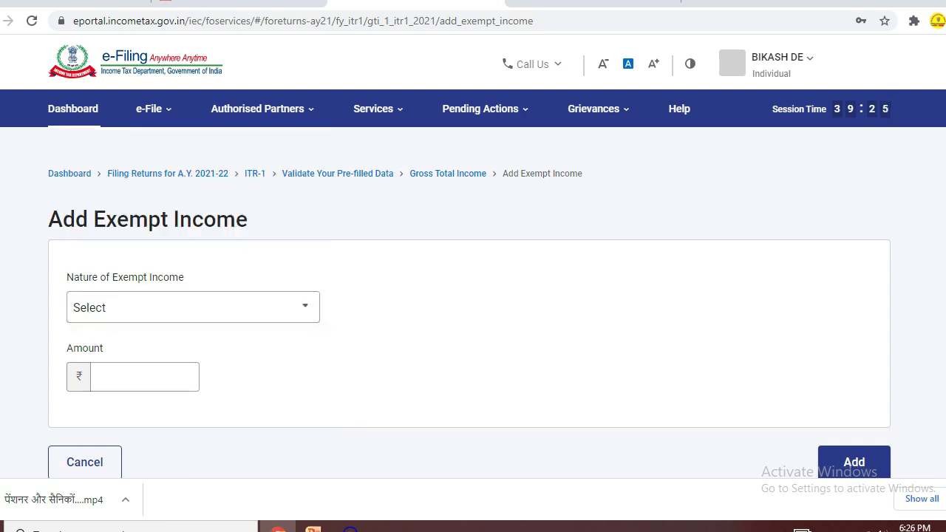
- Browse the natures of exempt income and choose Defense Medical Disability Pension
left_click(193, 307)
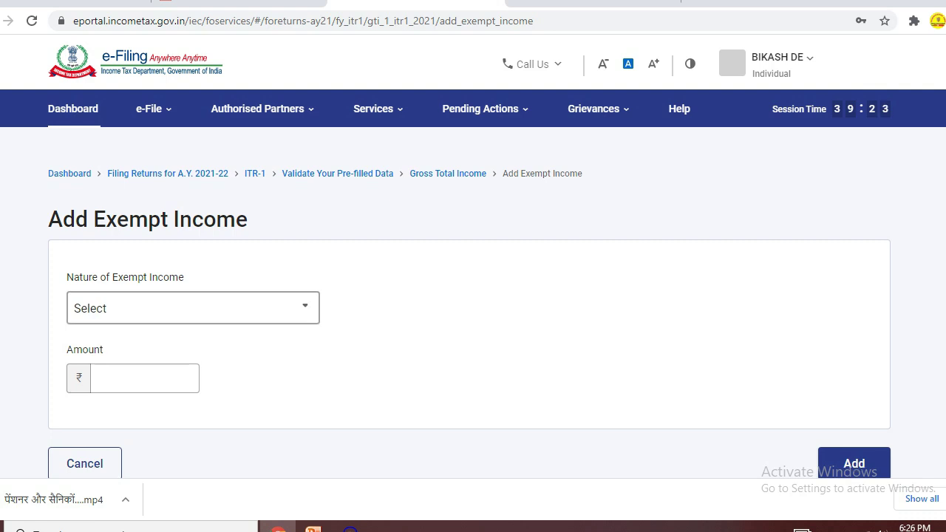
left_click(193, 307)
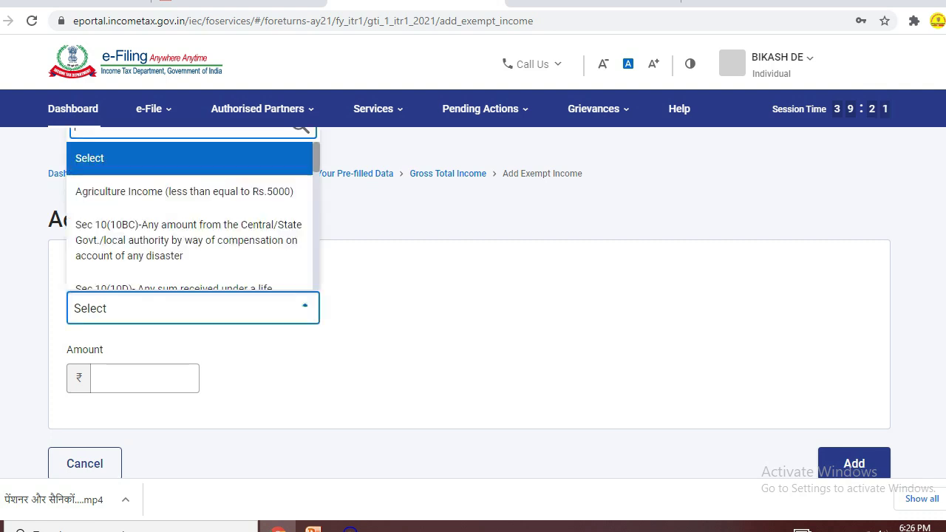
key("Down")
key("Down")
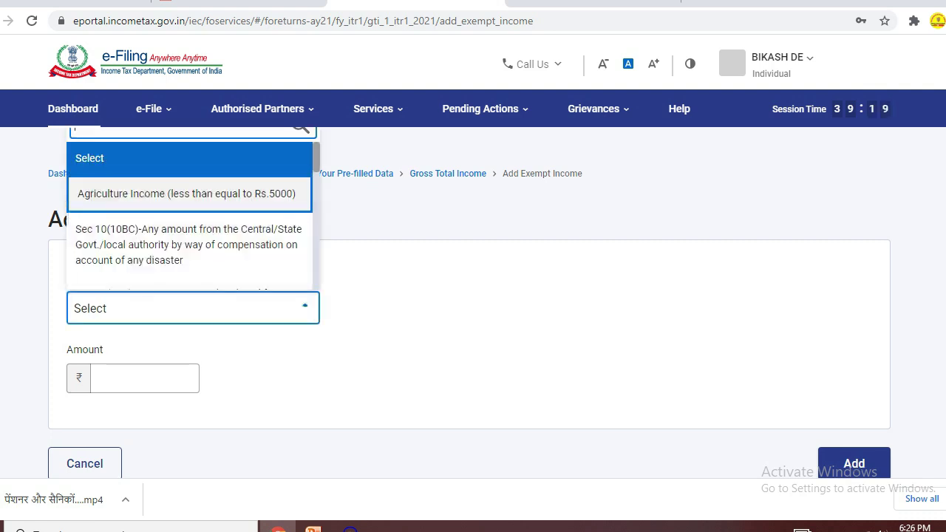
key("Down")
key("Down")
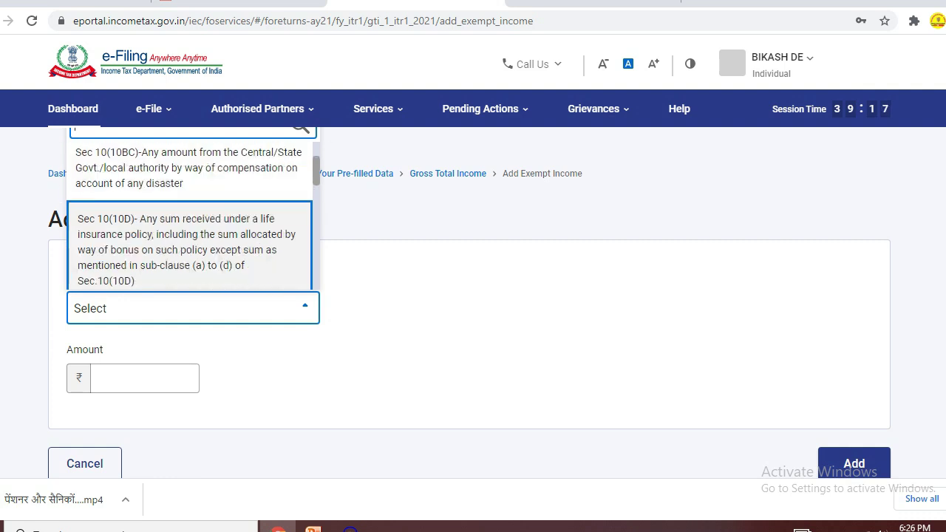
key("Down")
key("Down")
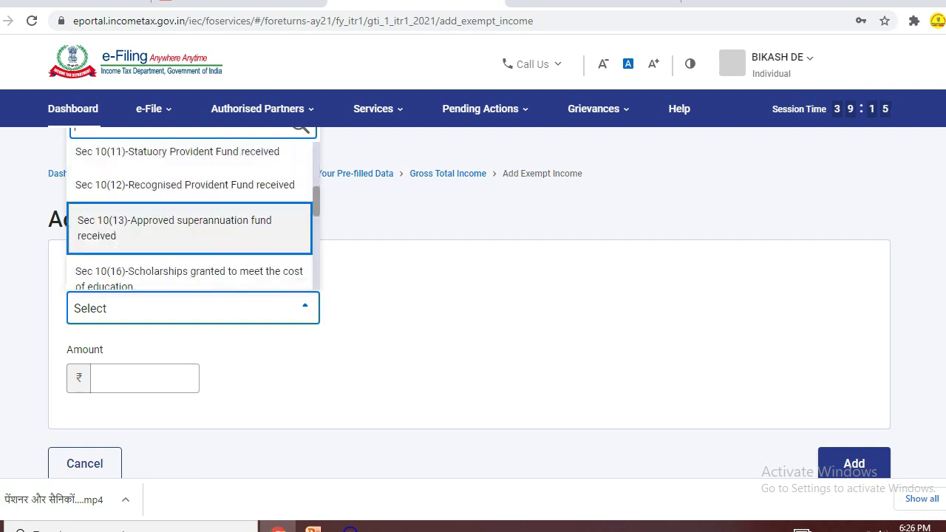
key("Down")
key("Down")
key("Up")
key("Up")
key("Up")
key("Up")
key("Up")
key("Up")
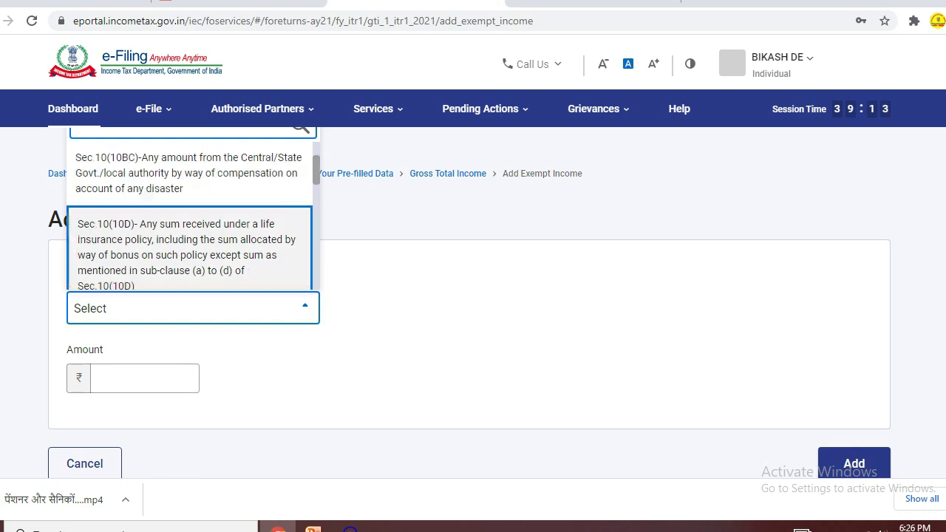
key("Down")
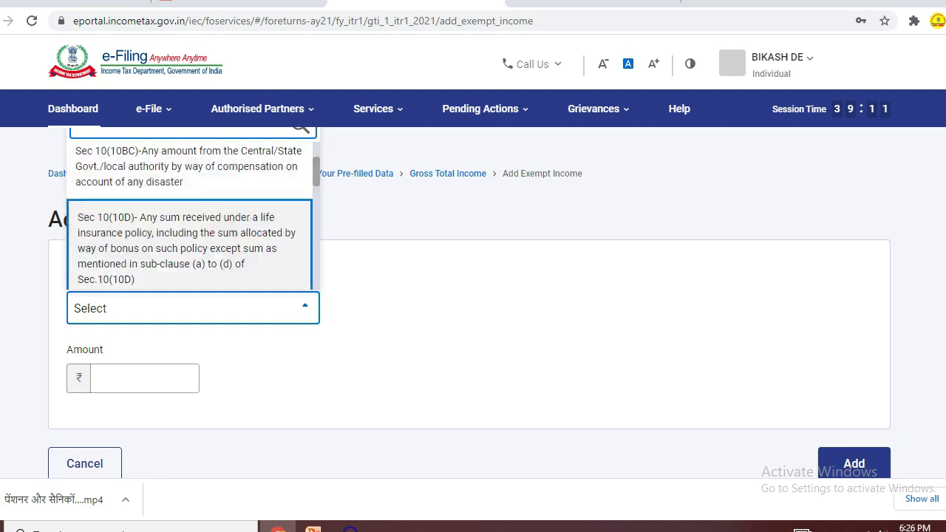
scroll(189, 216, "down", 1)
key("Down")
key("Down")
key("Down")
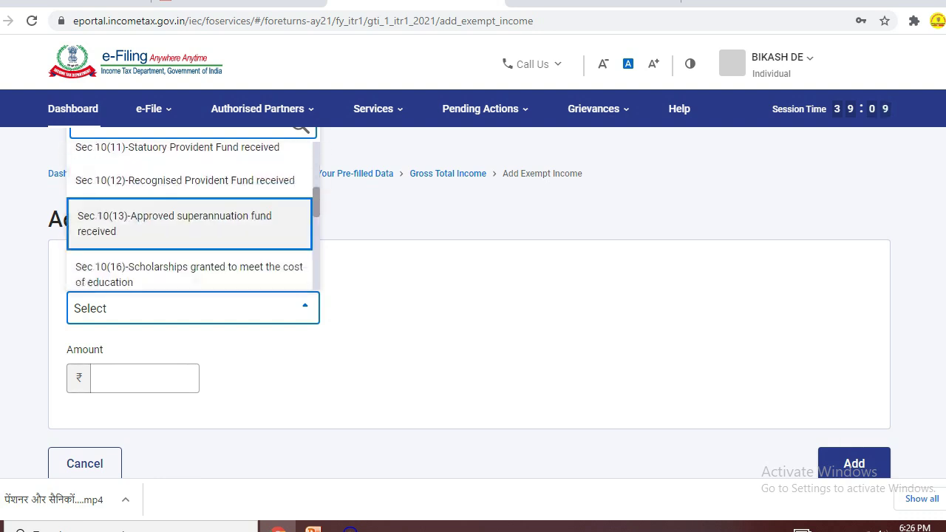
key("Up")
key("Down")
key("Down")
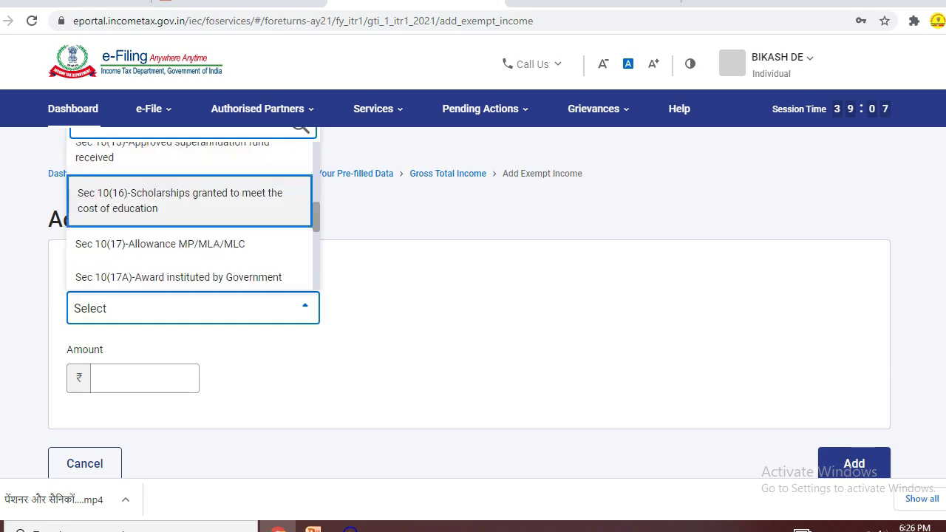
key("Down")
key("Down")
key("Down")
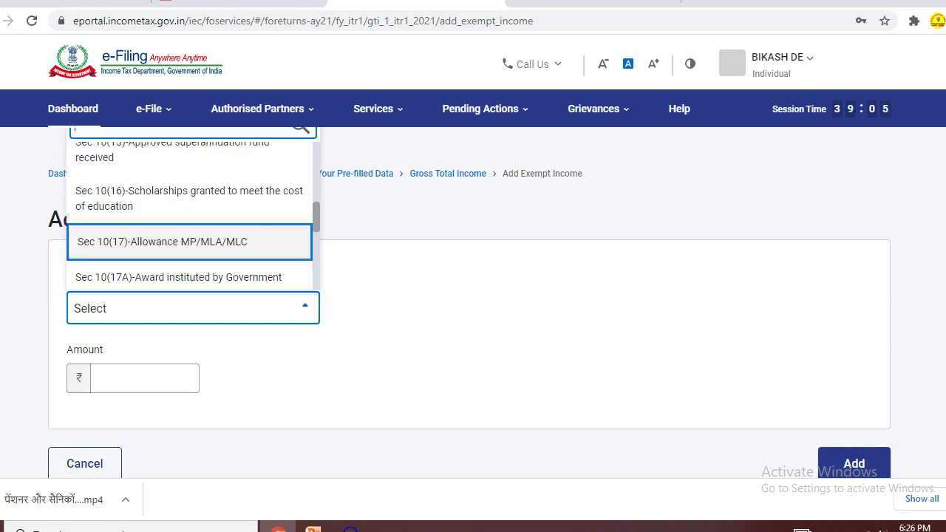
key("Up")
key("Down")
key("Down")
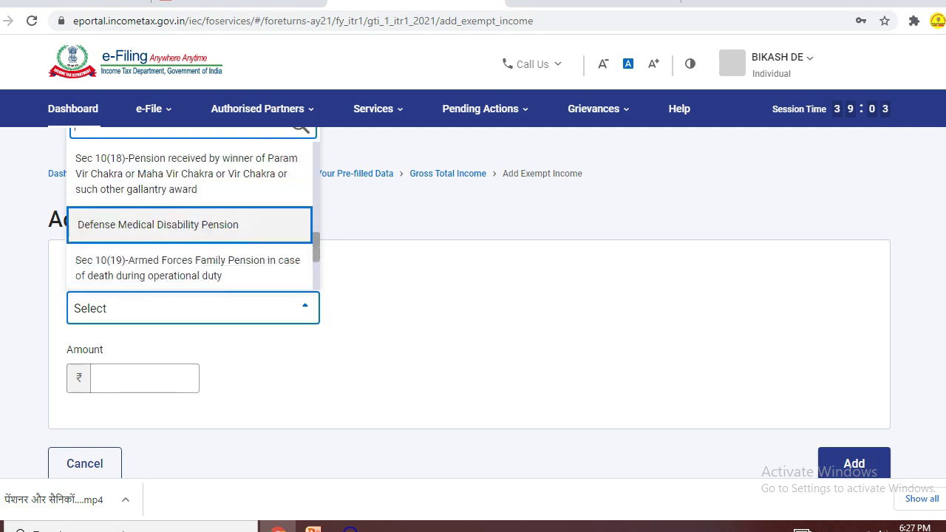
key("Up")
key("Down")
key("Up")
key("Down")
key("Down")
key("Up")
key("Up")
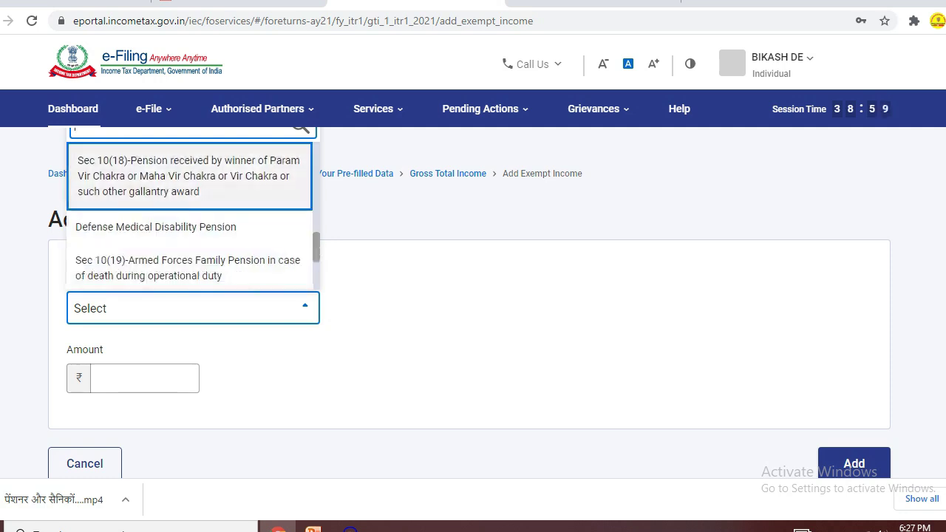
key("Down")
key("Down")
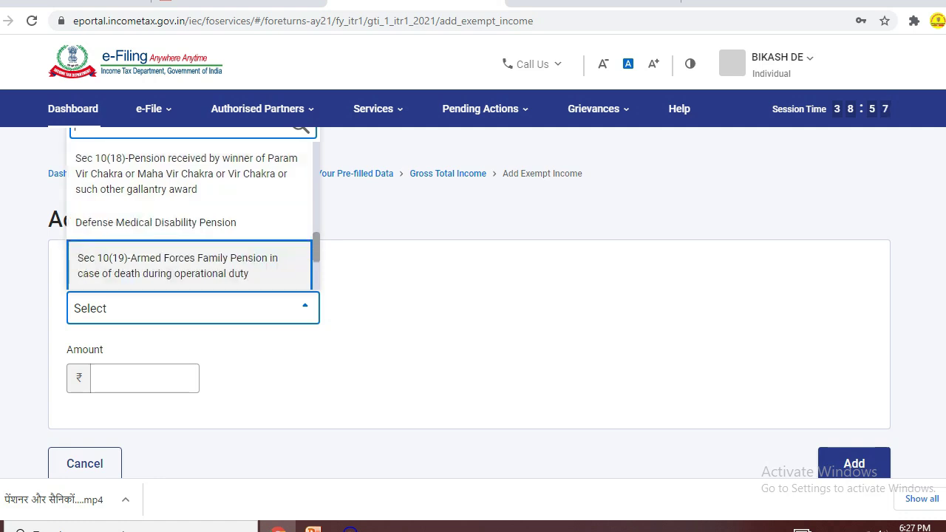
key("Up")
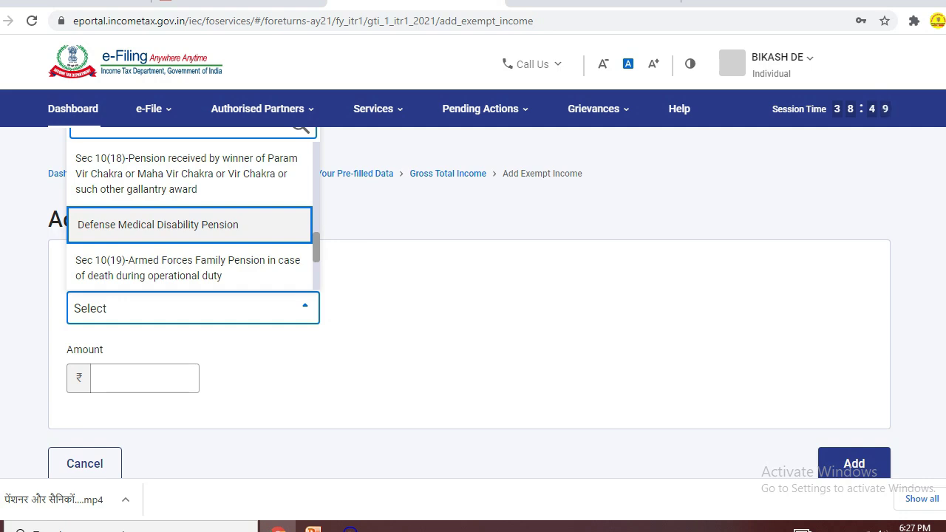
key("Return")
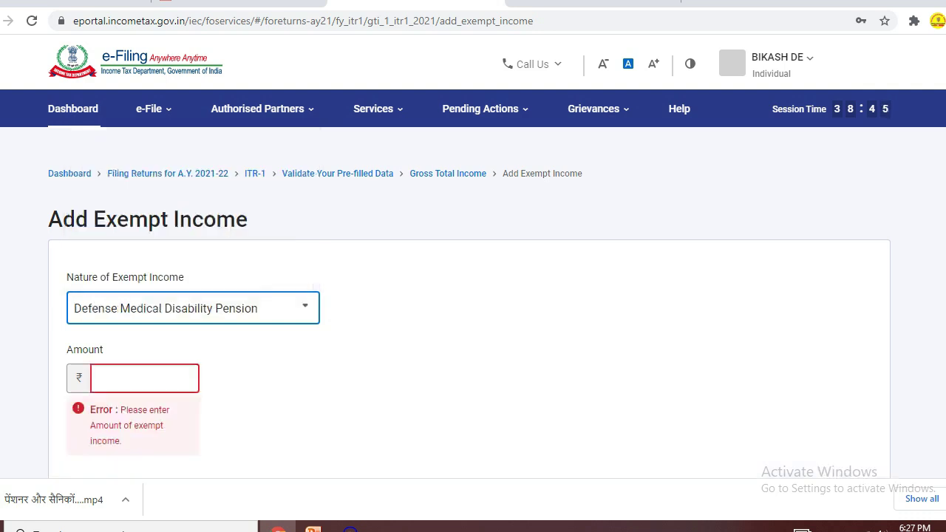
- Enter 360000 as the exempt income amount and add the entry to the return
left_click(188, 377)
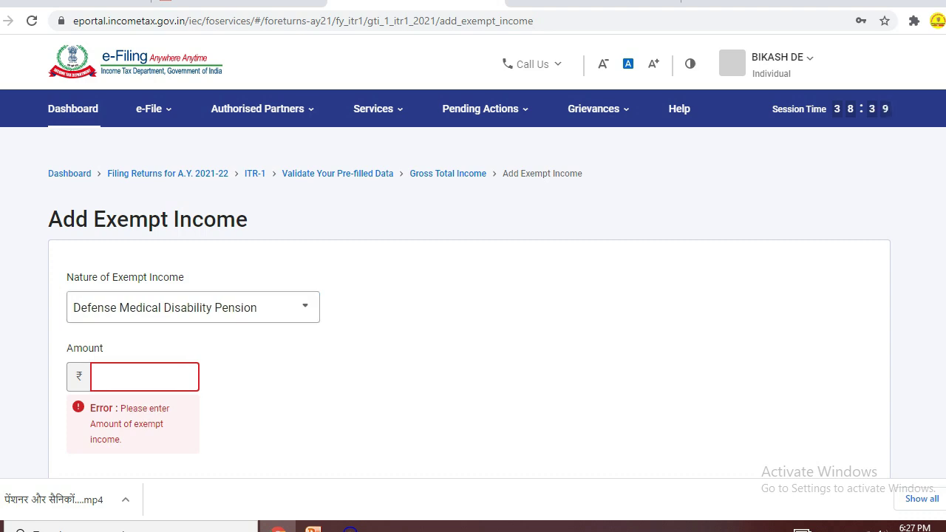
type("360000")
scroll(473, 311, "down", 1)
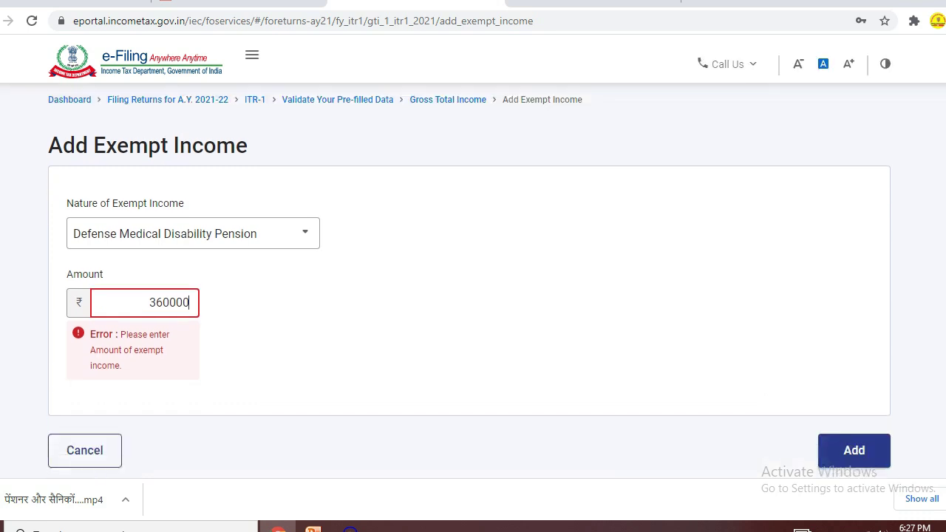
left_click(848, 398)
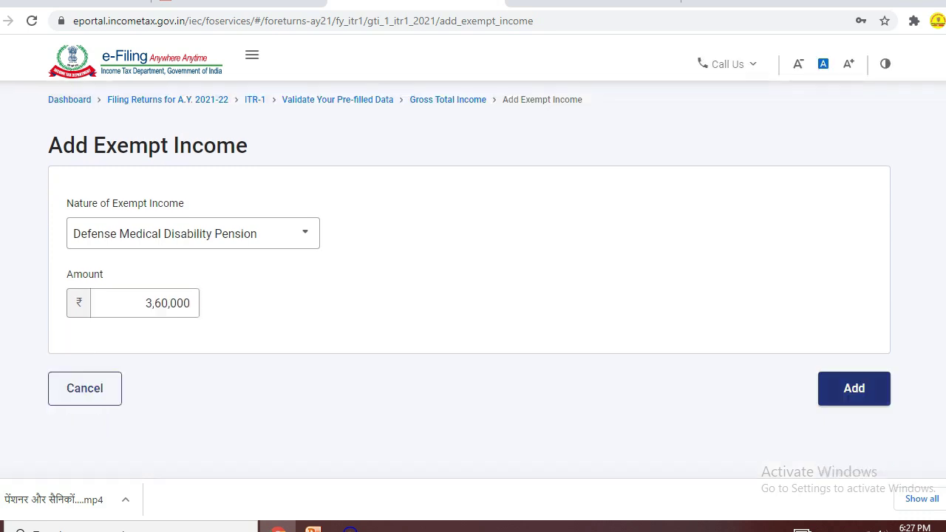
left_click(170, 303)
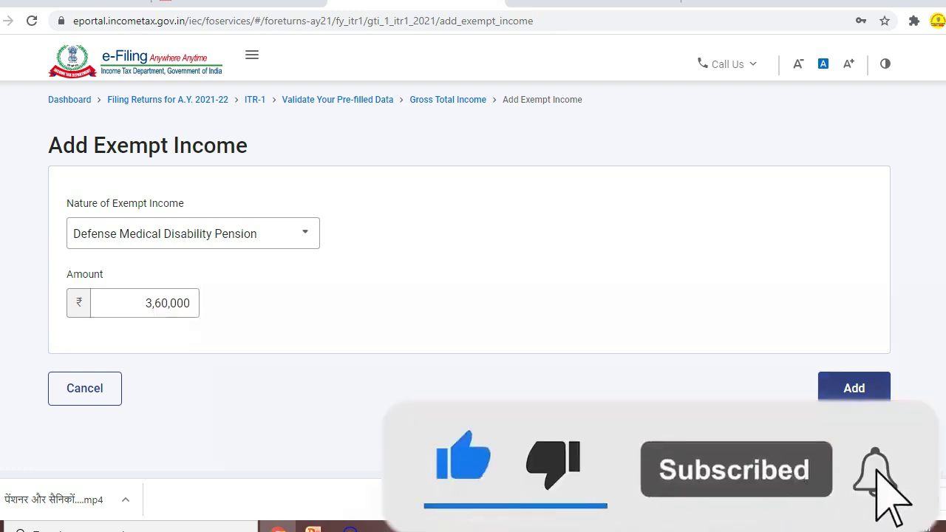
left_click(854, 388)
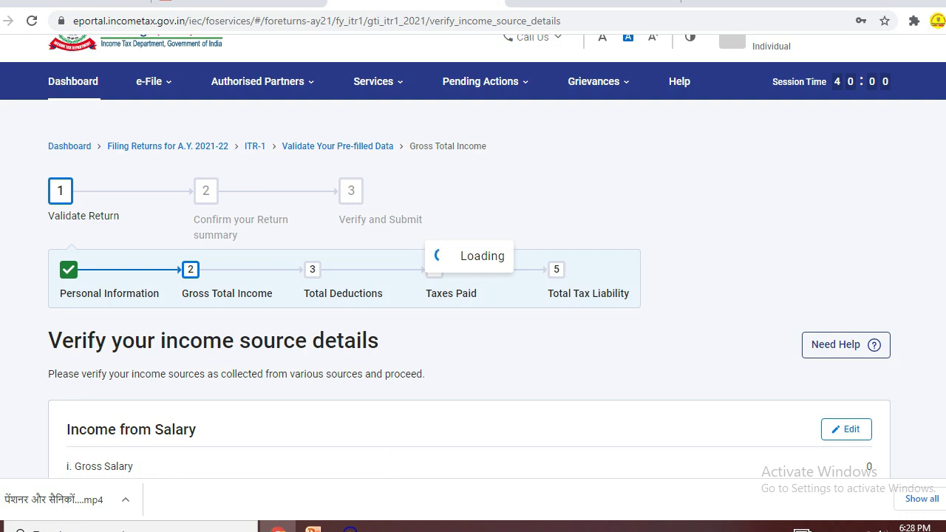
- Check the added Defense Medical Disability Pension entry in the Exempt Income section, selecting and deselecting it
scroll(473, 255, "up", 1)
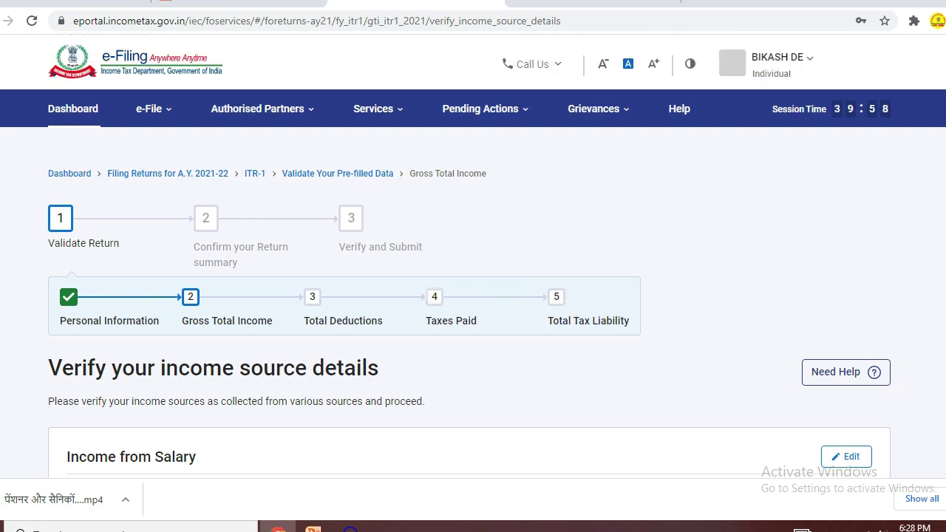
scroll(473, 295, "down", 3)
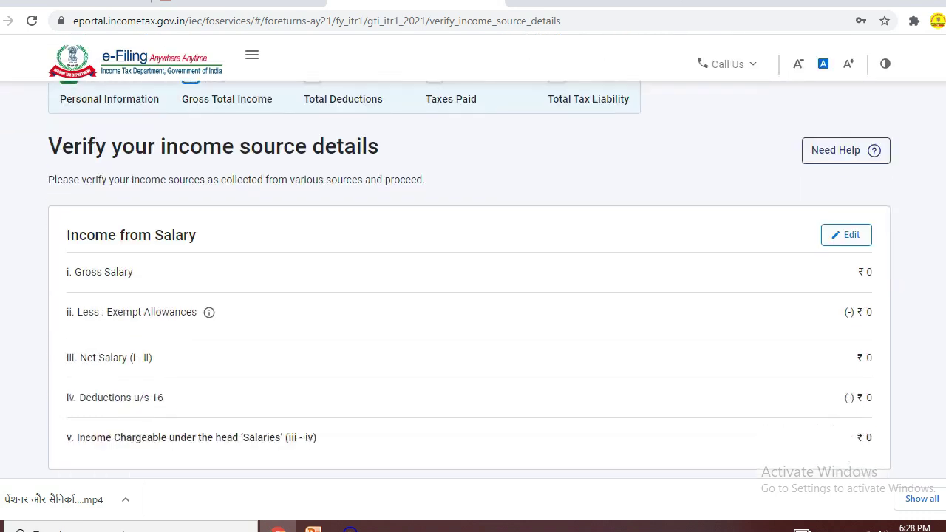
scroll(473, 296, "down", 5)
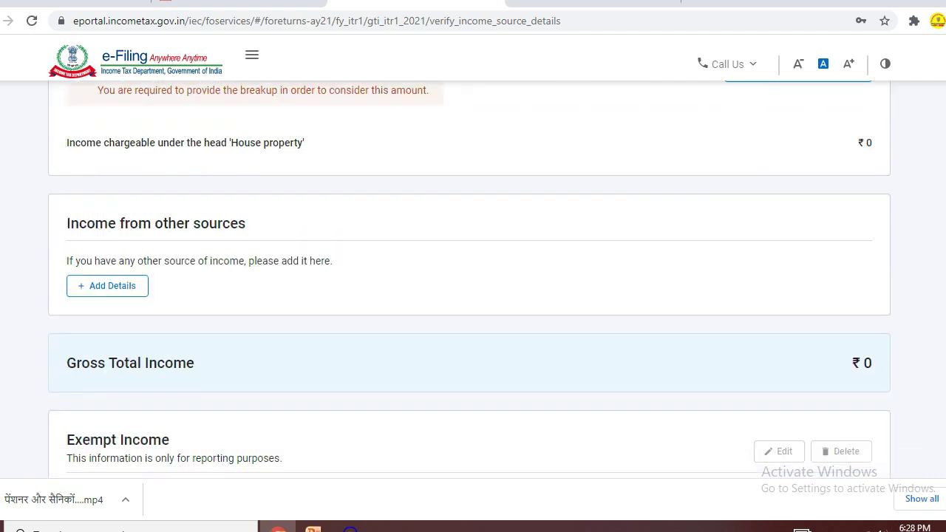
scroll(473, 295, "down", 5)
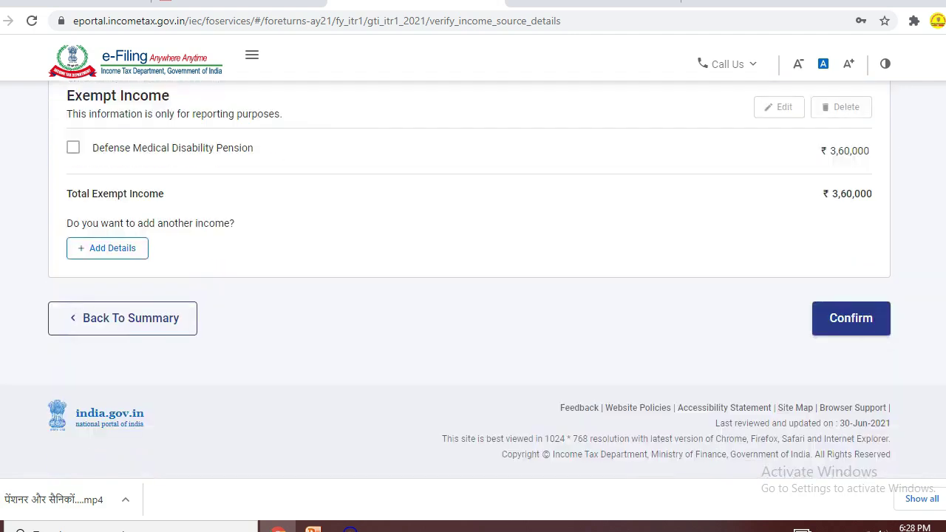
scroll(473, 296, "up", 2)
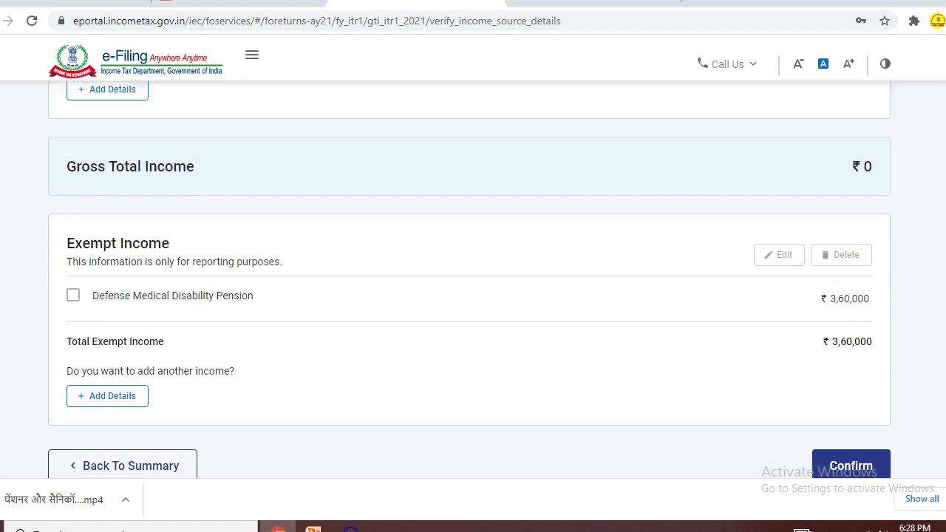
left_click(72, 295)
left_click(73, 295)
- Recheck the salary, house property, other sources and exempt income details, and confirm the Gross Total Income section
scroll(473, 279, "up", 10)
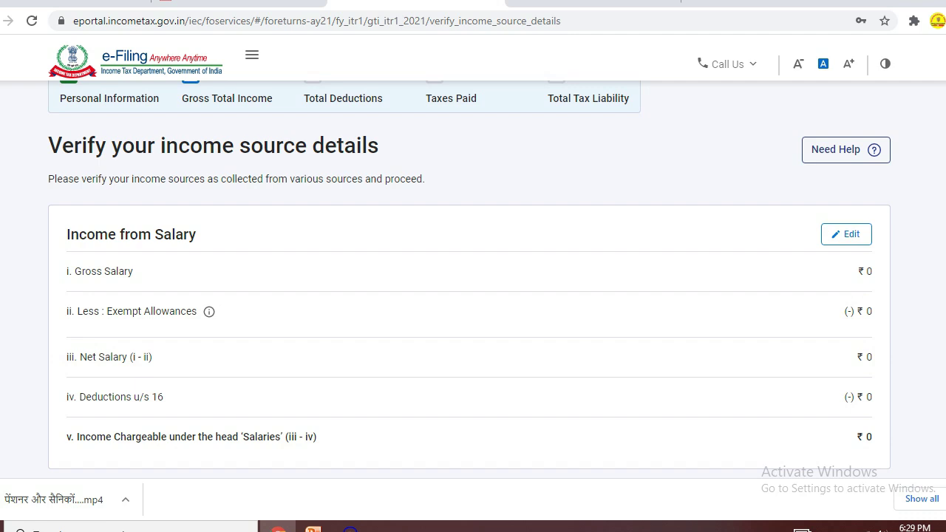
scroll(469, 278, "down", 2)
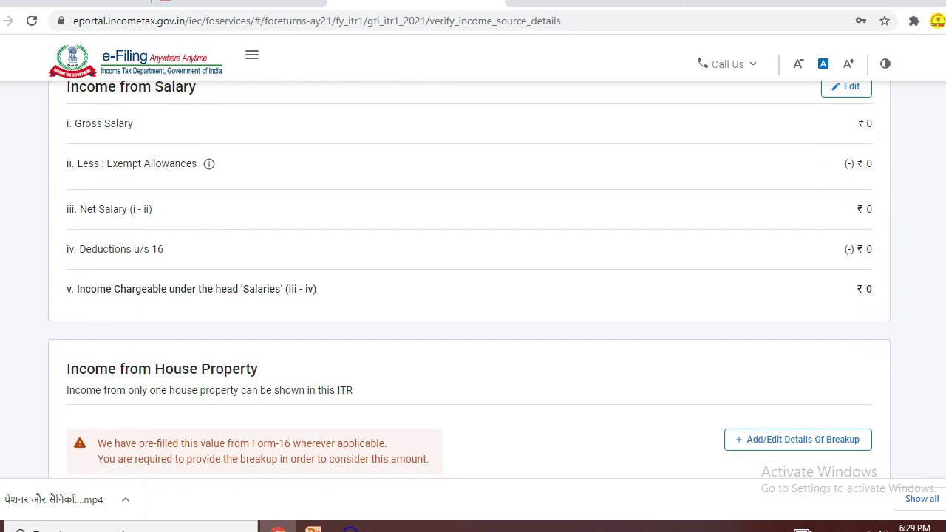
scroll(470, 279, "down", 1)
scroll(470, 278, "down", 2)
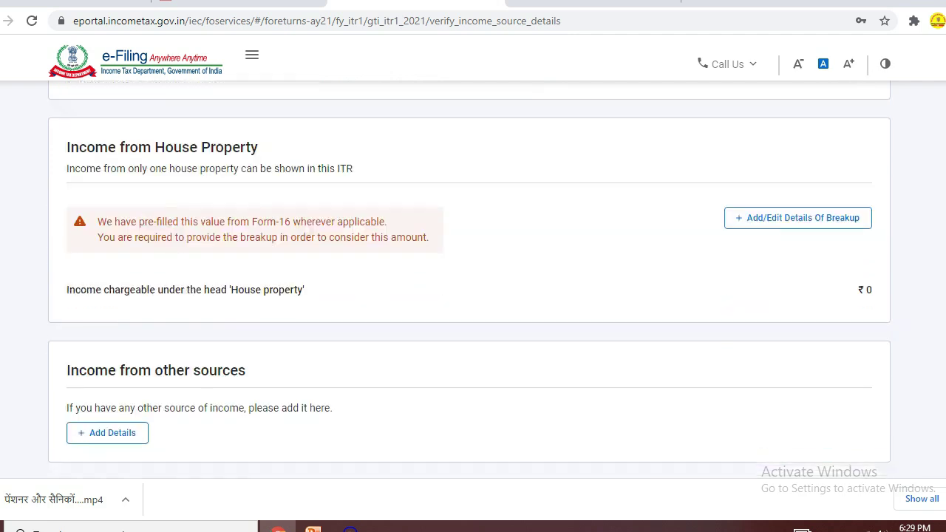
scroll(470, 279, "down", 1)
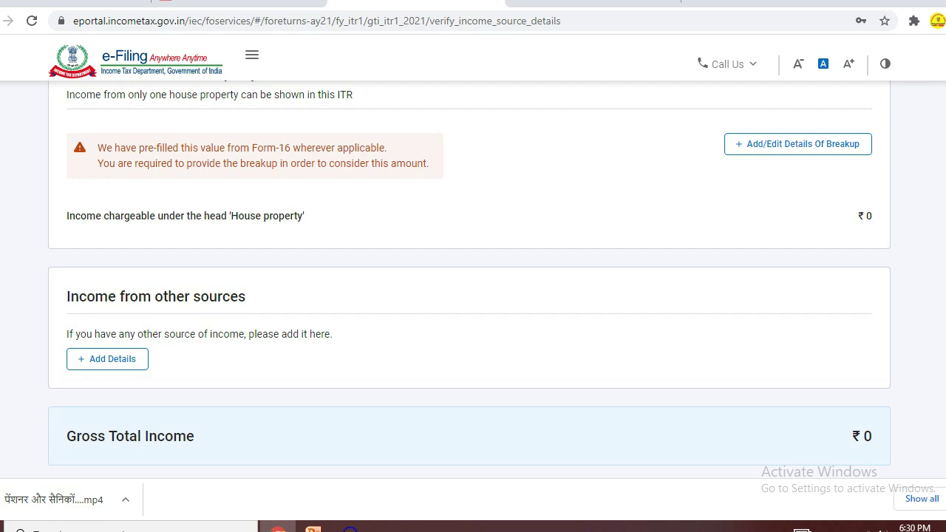
scroll(469, 281, "up", 8)
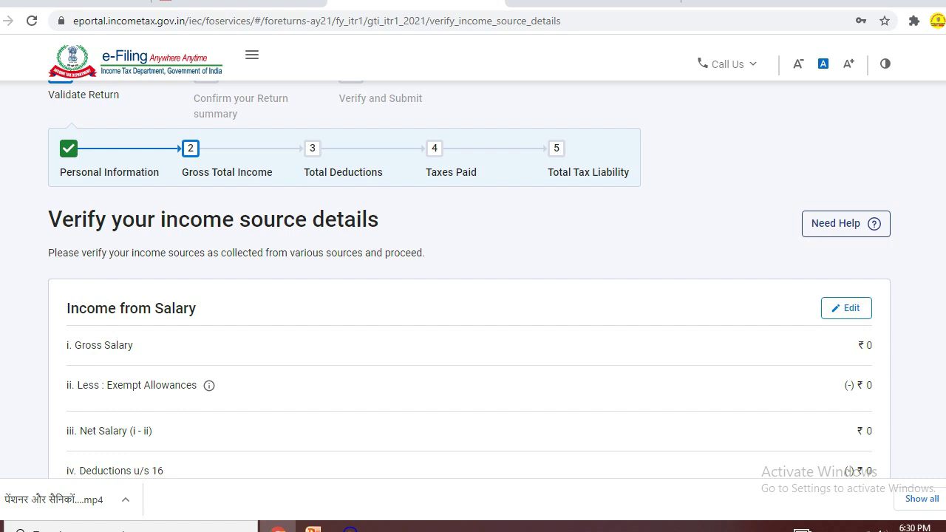
scroll(470, 280, "down", 7)
scroll(469, 281, "up", 2)
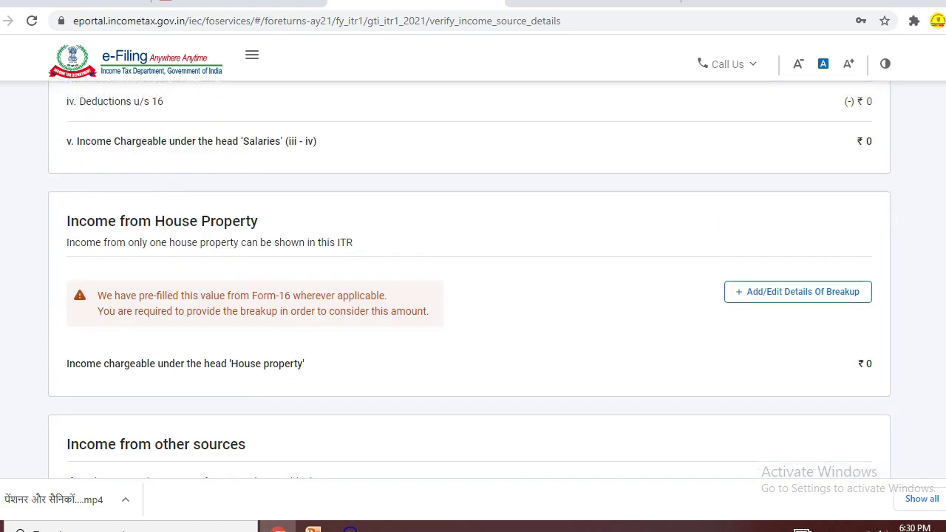
scroll(470, 281, "down", 1)
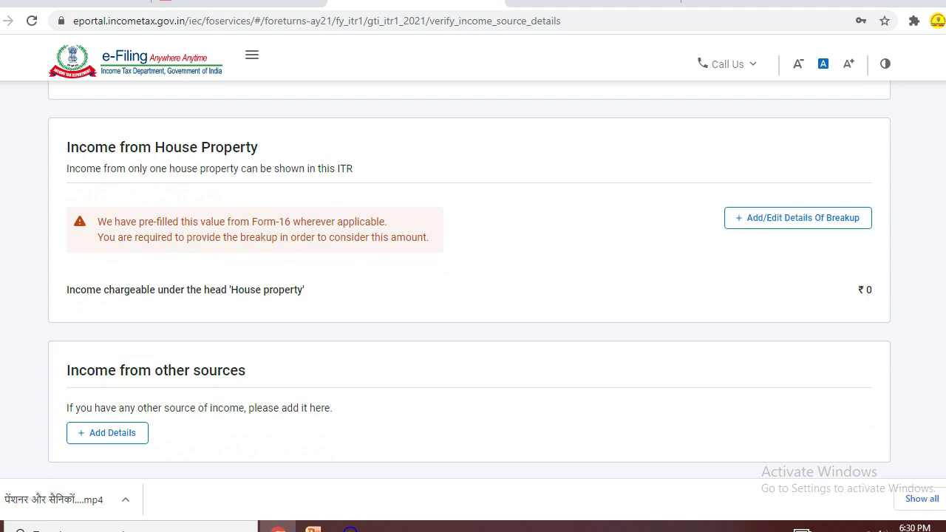
scroll(470, 281, "down", 2)
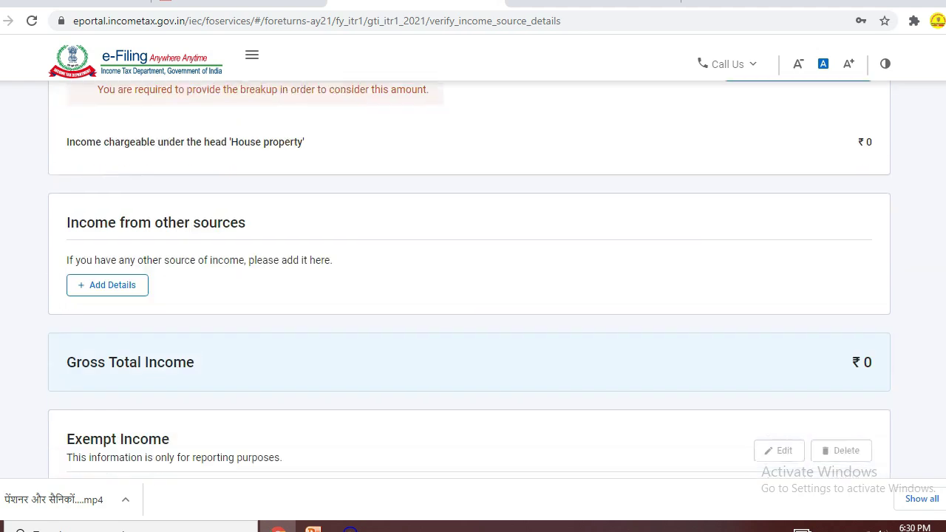
scroll(469, 281, "down", 1)
scroll(469, 281, "down", 2)
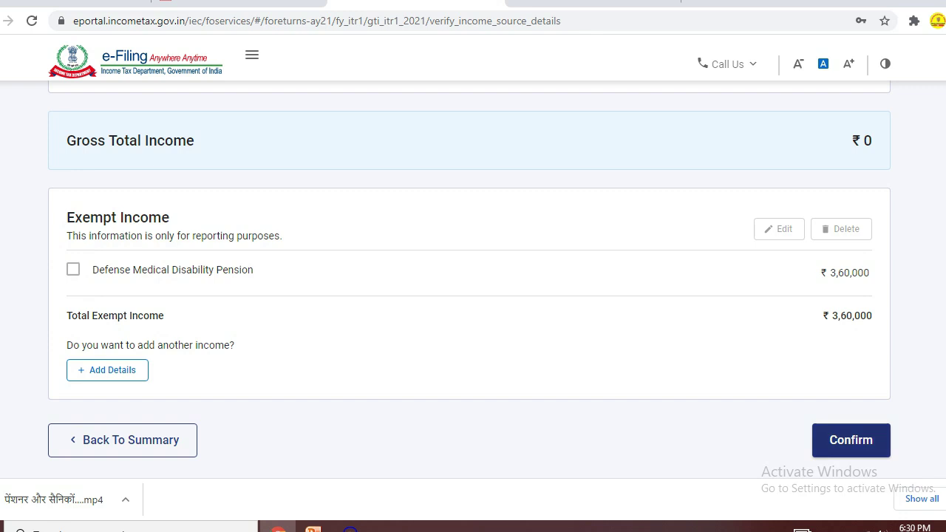
left_click(851, 440)
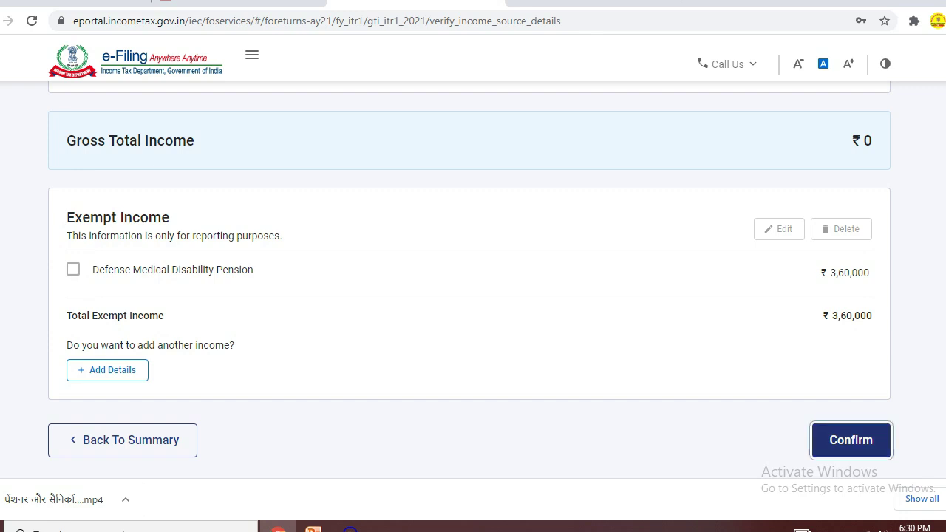